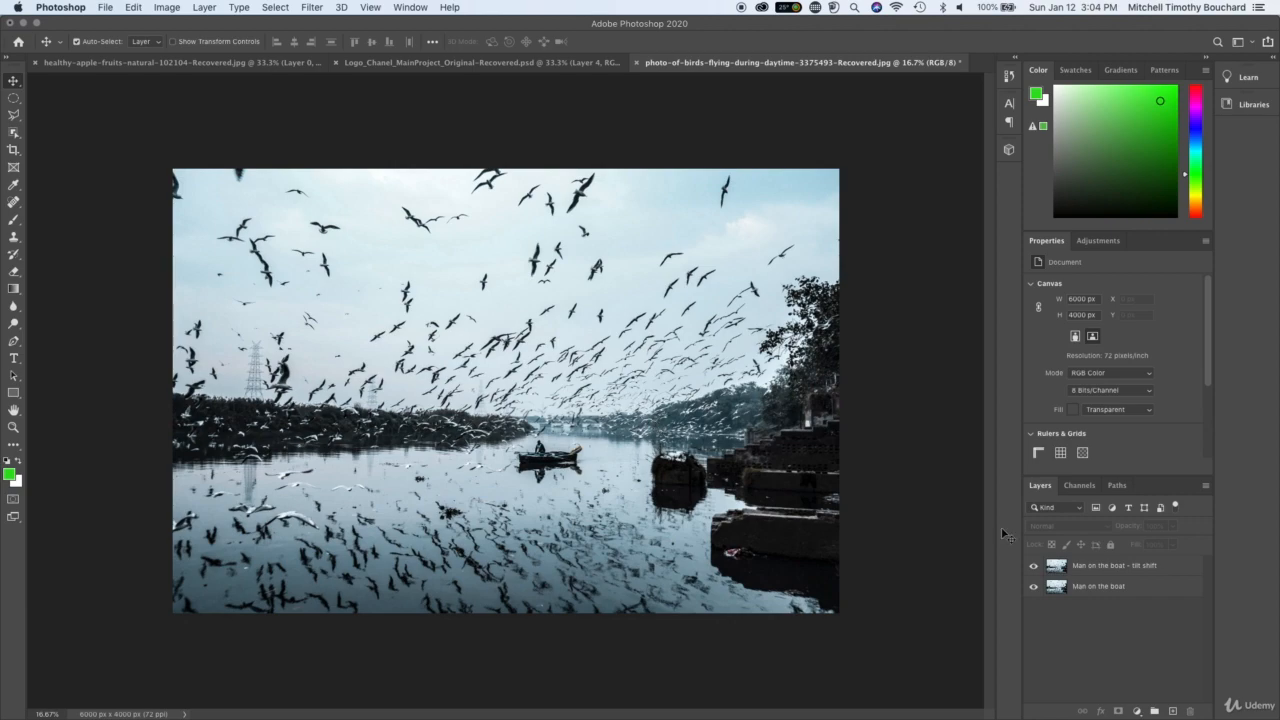
Start a Tilt-Shift blur from the Blur Gallery on the "Man on the boat - tilt shift" layer.
{"action": "left_click", "coordinate": [1088, 590]}
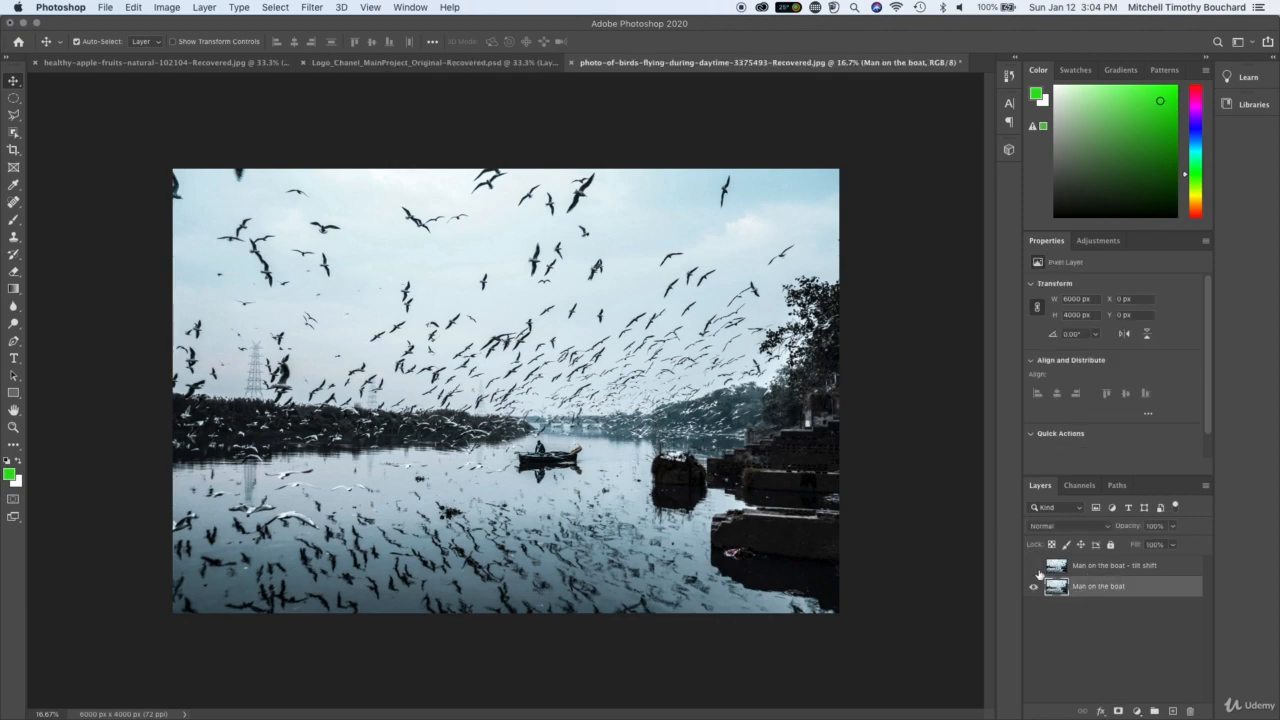
{"action": "left_click", "coordinate": [1105, 570]}
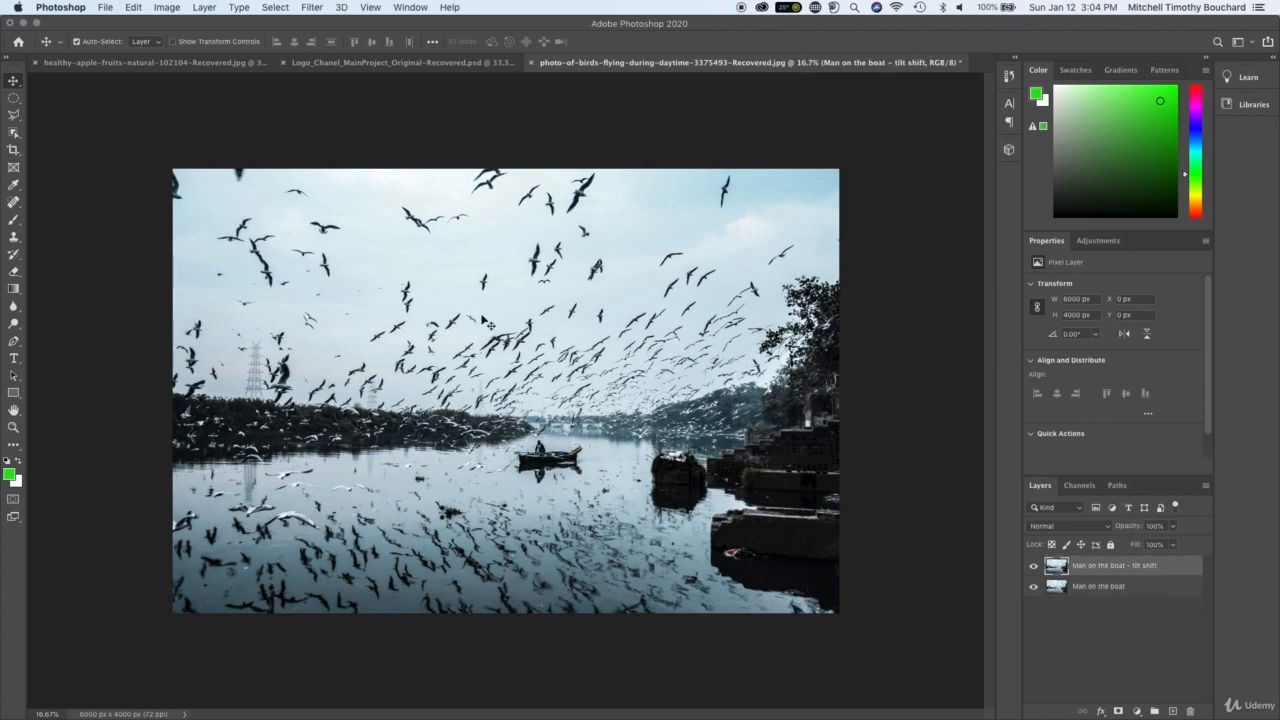
{"action": "left_click", "coordinate": [370, 7]}
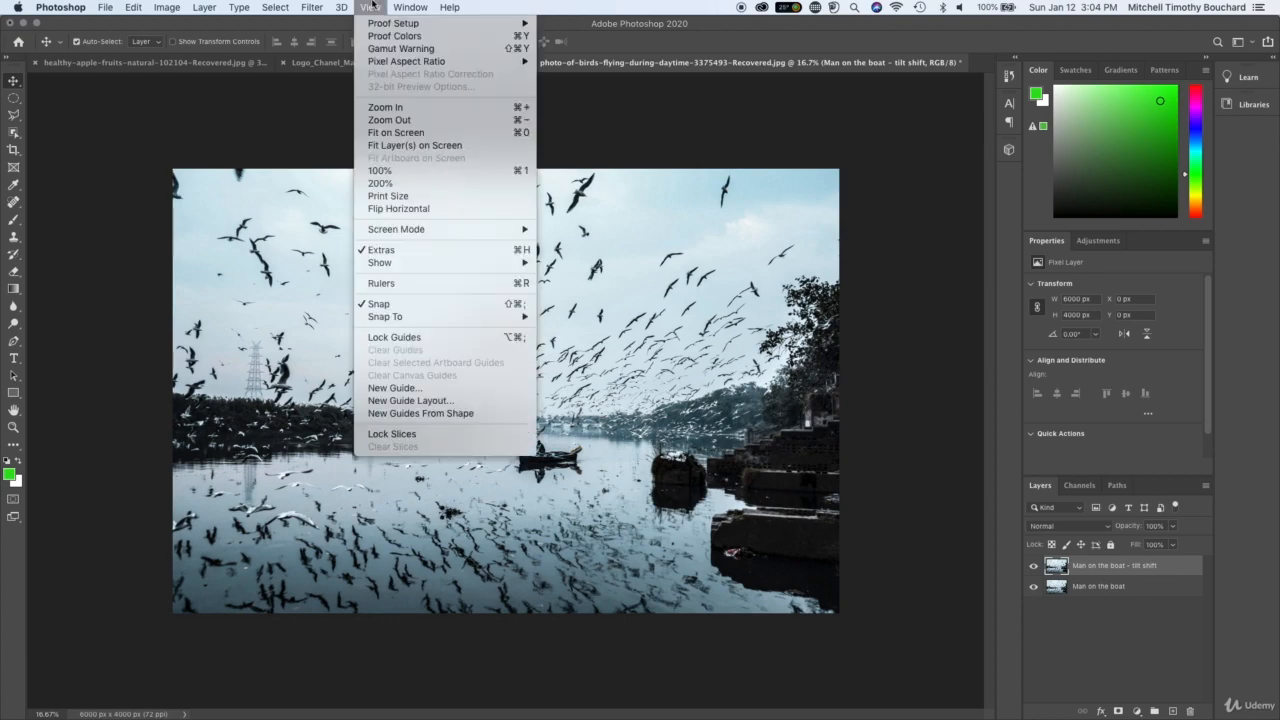
{"action": "mouse_move", "coordinate": [318, 6]}
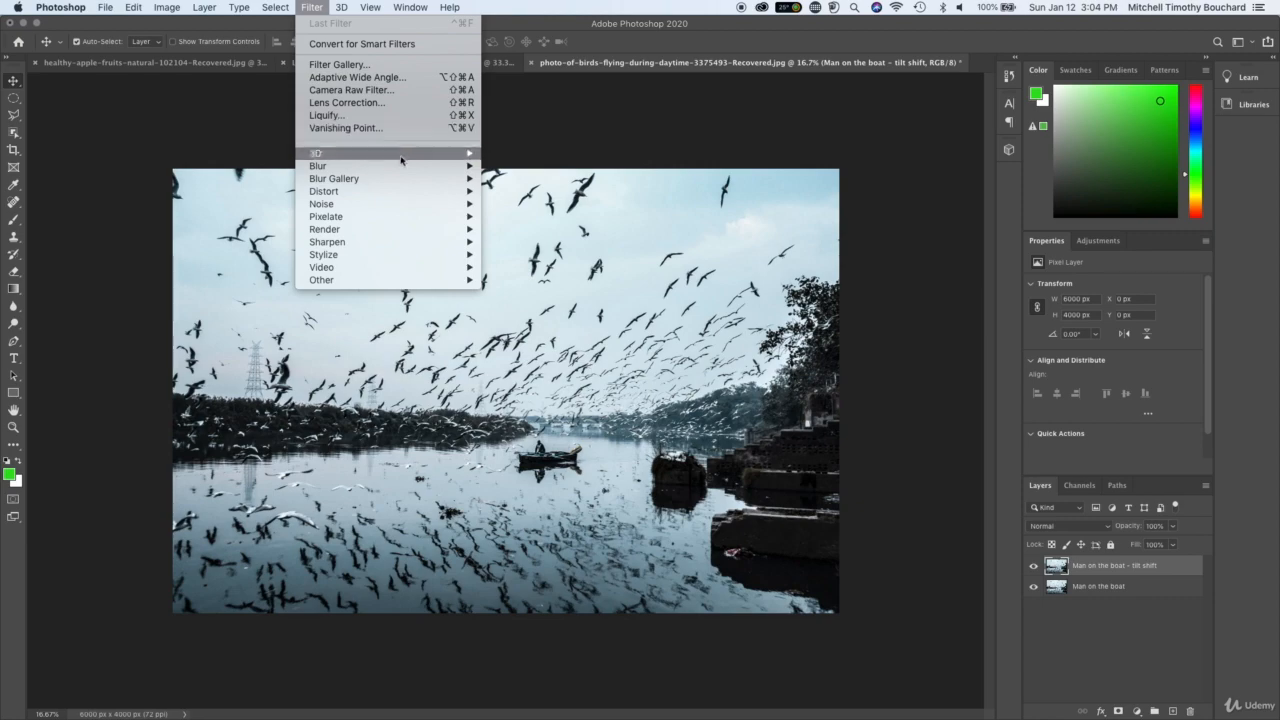
{"action": "mouse_move", "coordinate": [405, 171]}
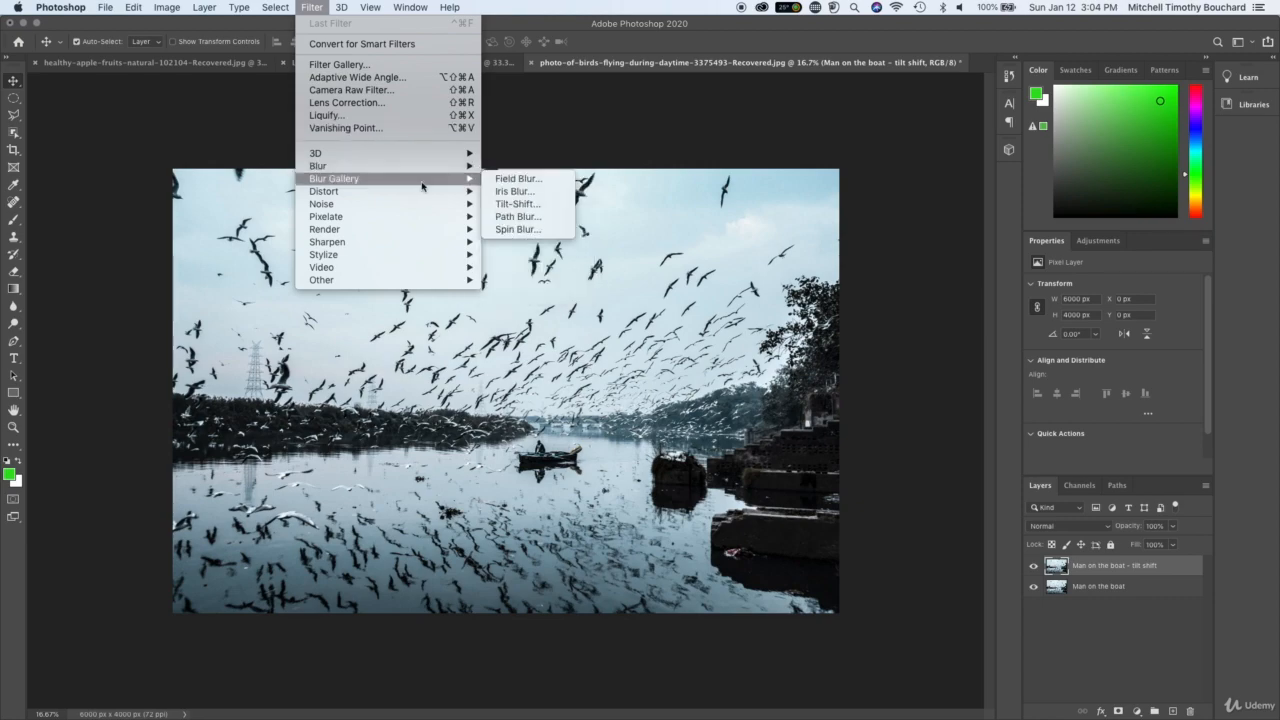
{"action": "left_click", "coordinate": [523, 203]}
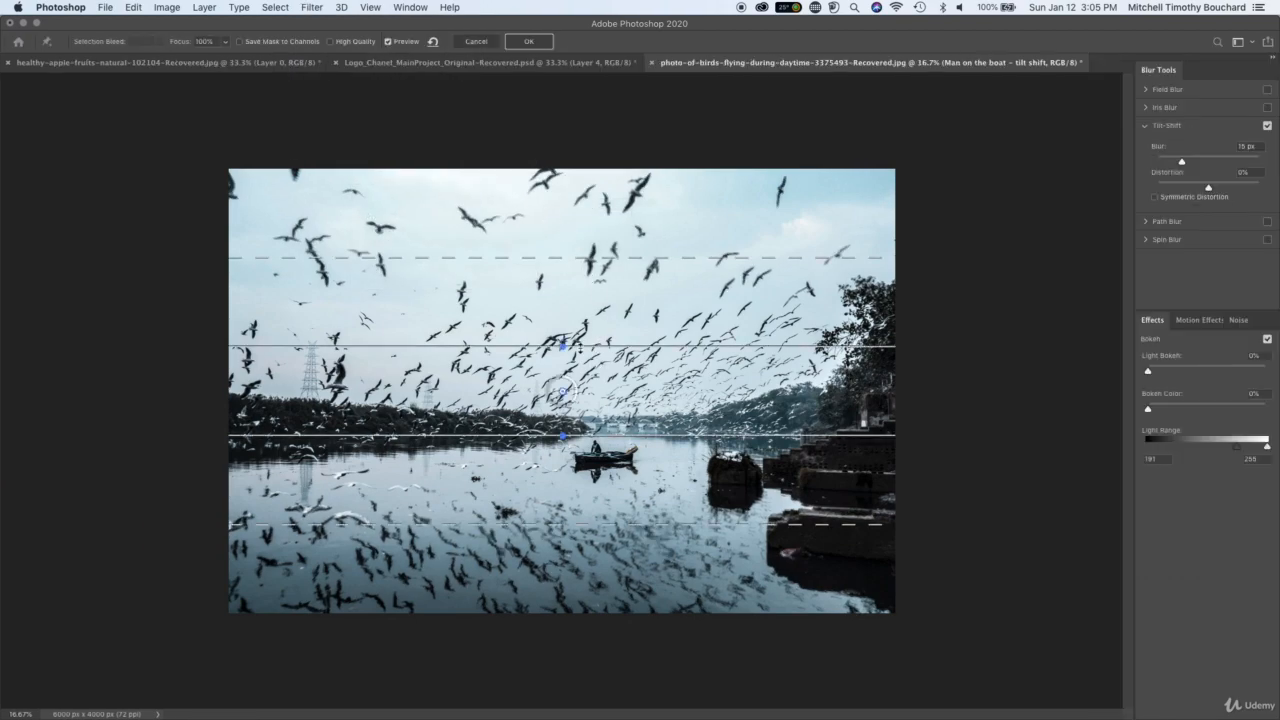
Centre the focus band on the boat, extend its upper blur boundary upward, and tilt the band slightly.
{"action": "left_click_drag", "start_coordinate": [586, 401], "coordinate": [638, 474]}
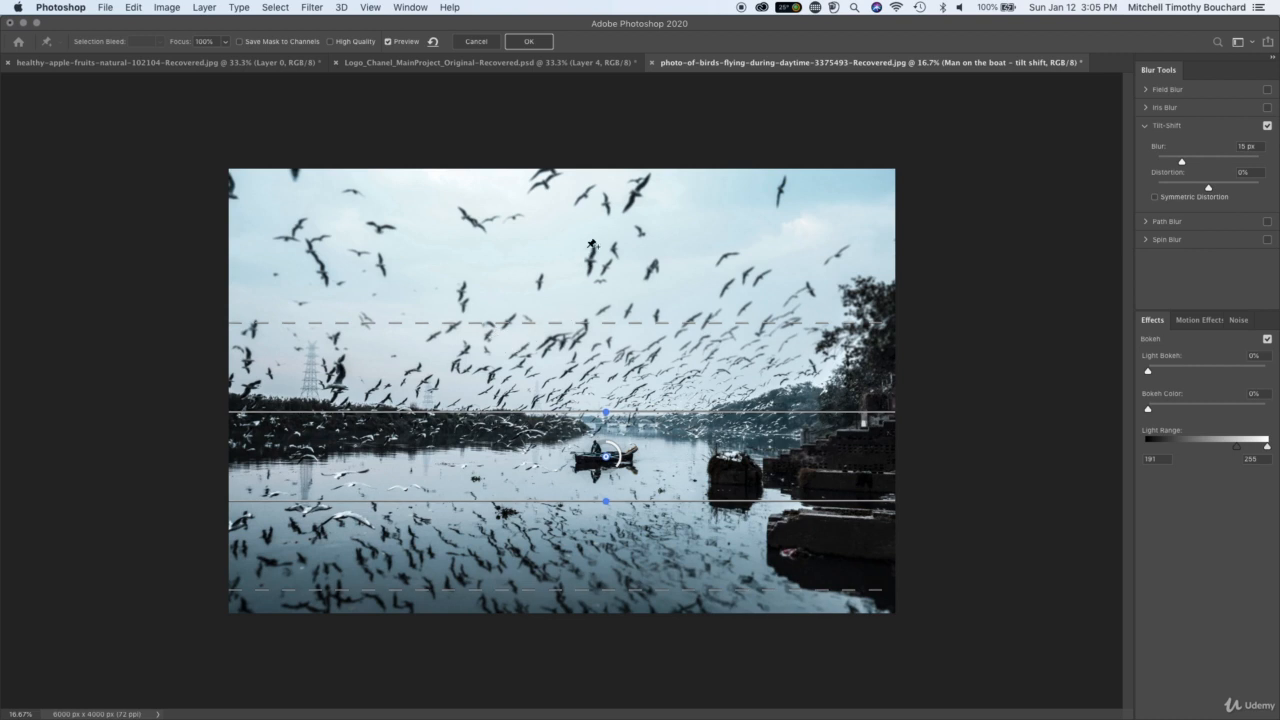
{"action": "left_click_drag", "start_coordinate": [586, 327], "coordinate": [541, 261]}
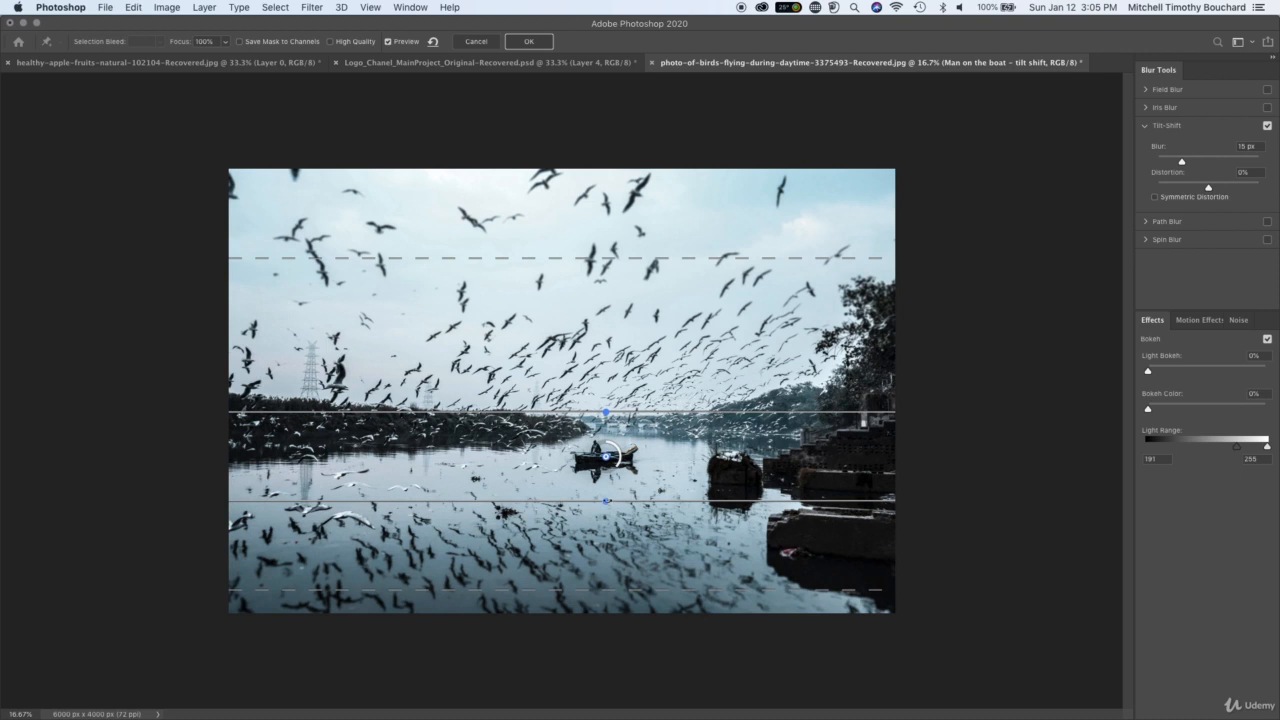
{"action": "left_click_drag", "start_coordinate": [605, 501], "coordinate": [612, 502]}
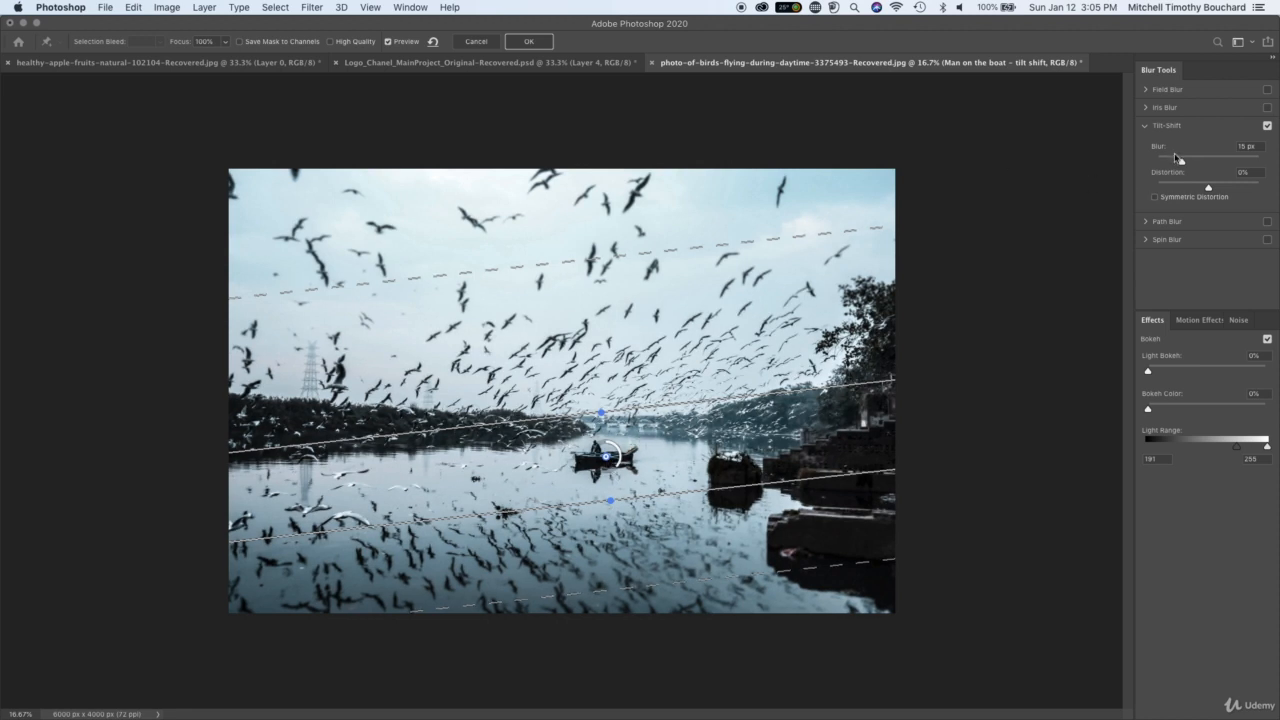
Set the tilt-shift blur to 30 px, increase the distortion above 0%, and apply the filter.
{"action": "left_click_drag", "start_coordinate": [1181, 163], "coordinate": [1193, 162]}
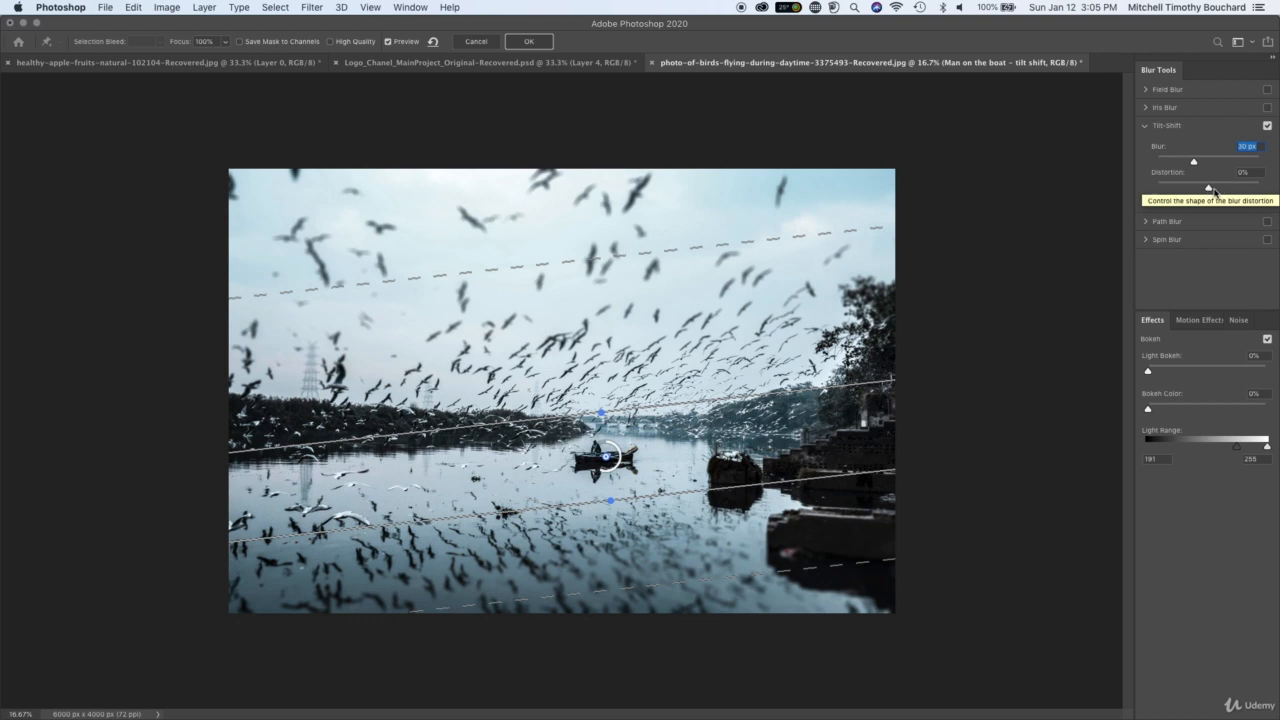
{"action": "left_click_drag", "start_coordinate": [1215, 192], "coordinate": [1220, 190]}
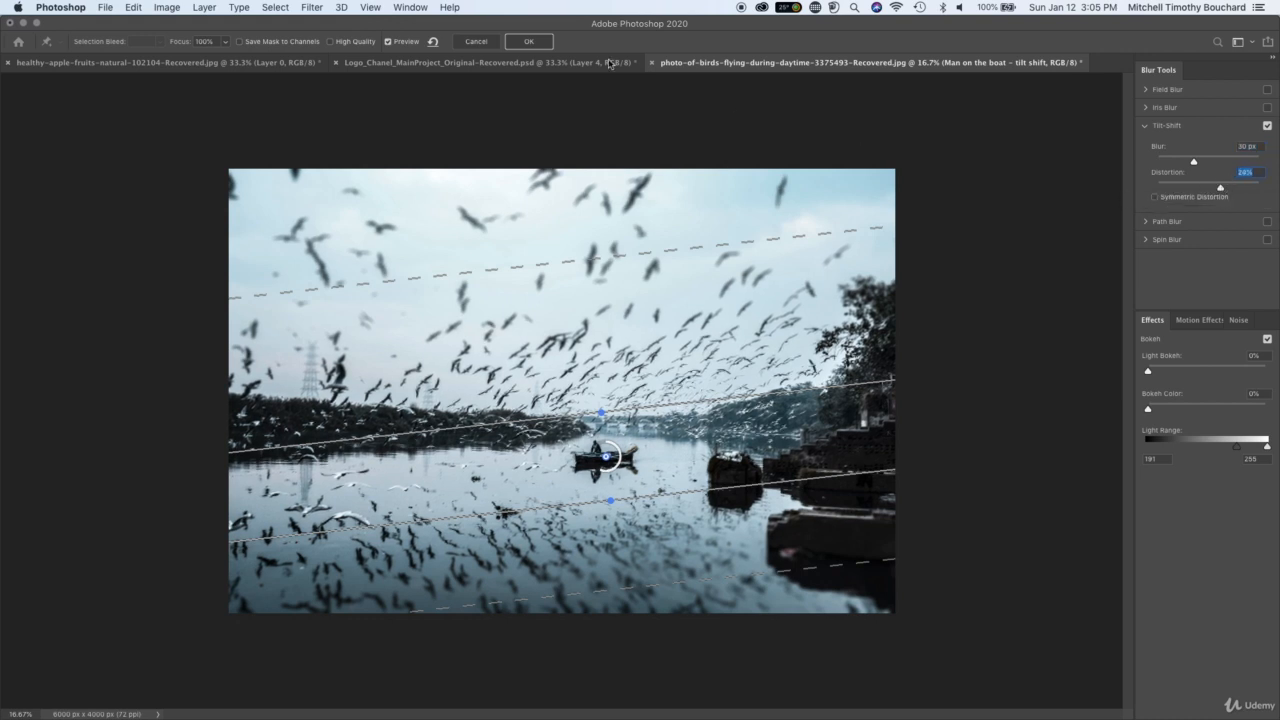
{"action": "left_click", "coordinate": [530, 41]}
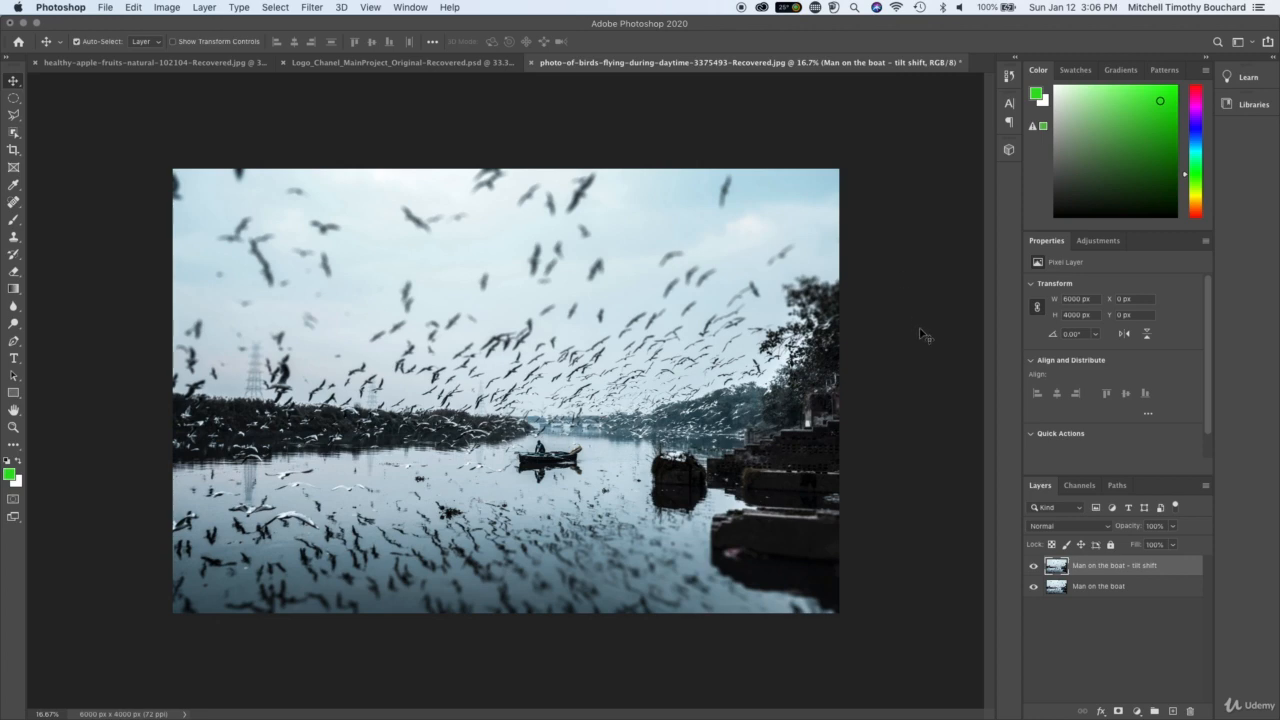
Hide and show the blurred layer to compare it with the original photo, including at 25% zoom.
{"action": "left_click", "coordinate": [1034, 567]}
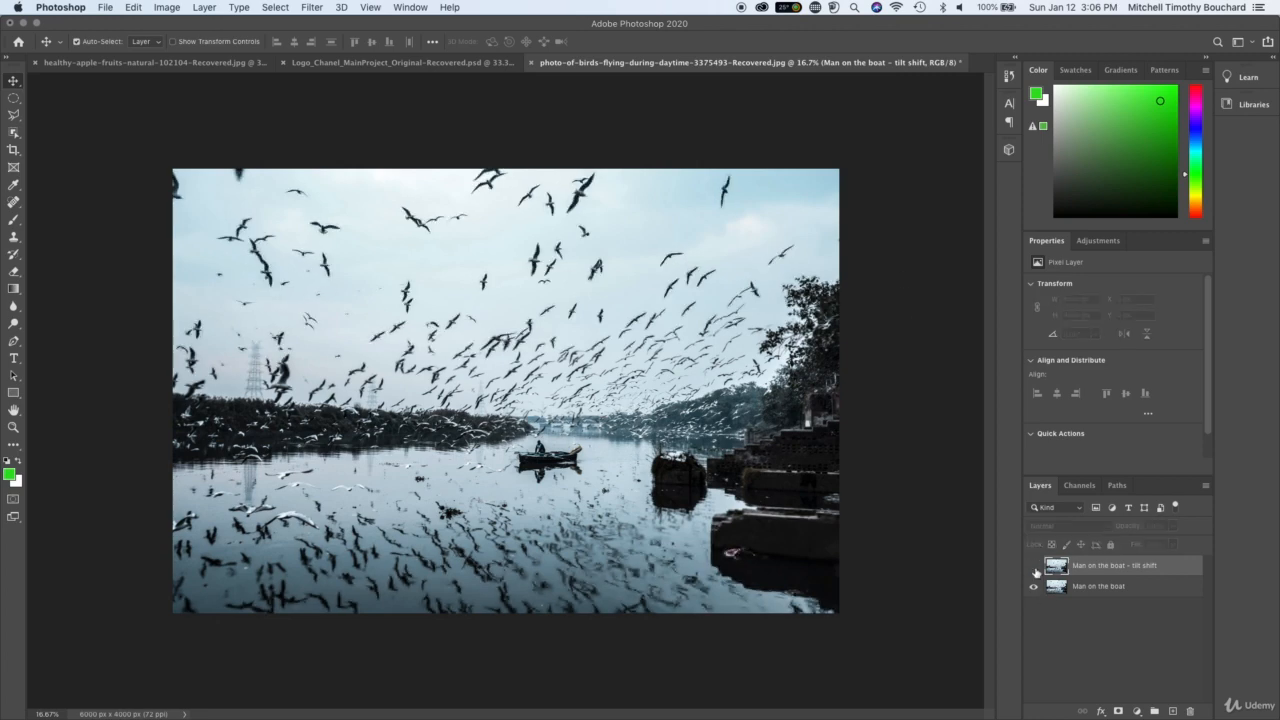
{"action": "left_click", "coordinate": [1034, 567]}
{"action": "key", "text": "super+plus"}
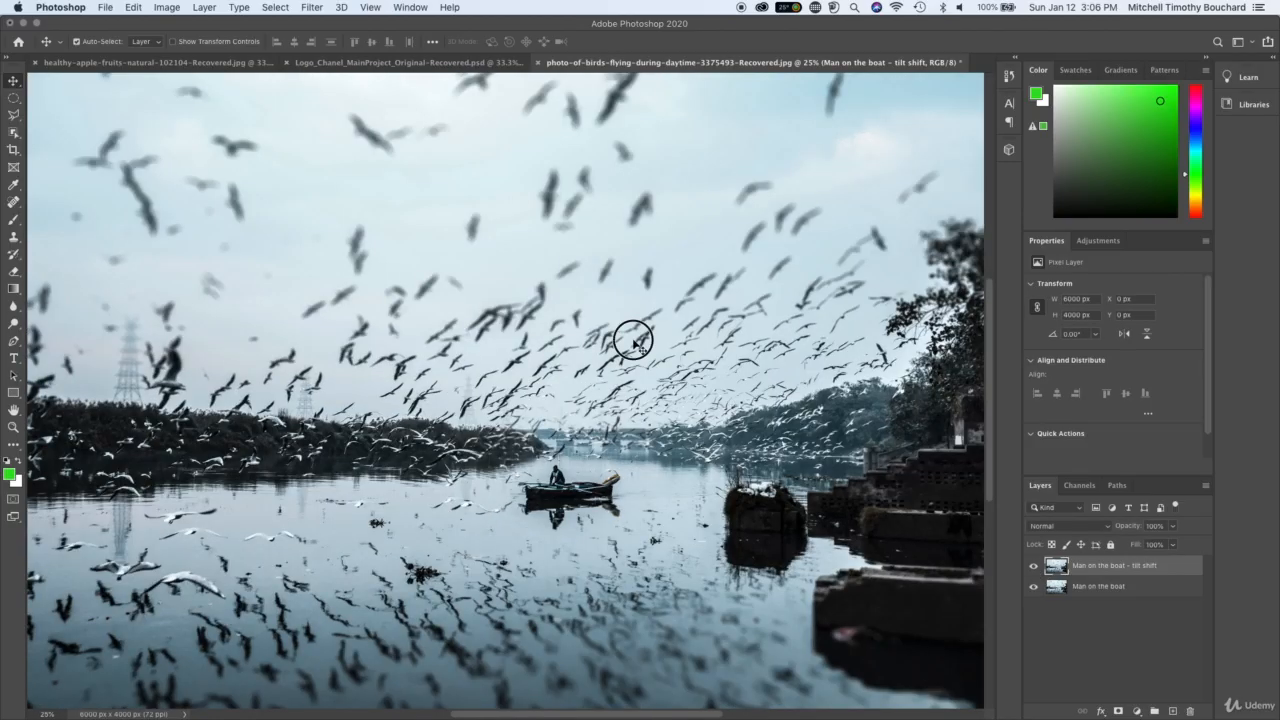
{"action": "left_click_drag", "start_coordinate": [634, 337], "coordinate": [724, 464]}
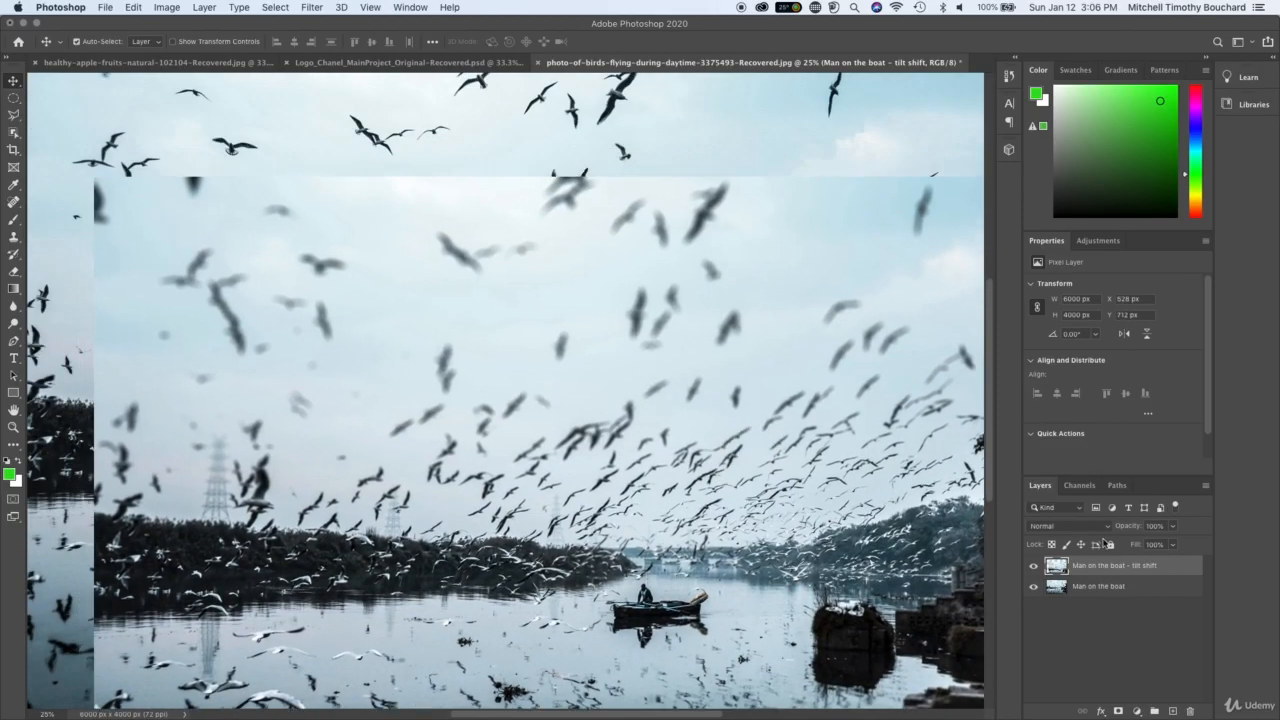
{"action": "left_click", "coordinate": [1034, 567]}
{"action": "left_click", "coordinate": [1034, 571]}
{"action": "key", "text": "super+minus"}
{"action": "key", "text": "super+z"}
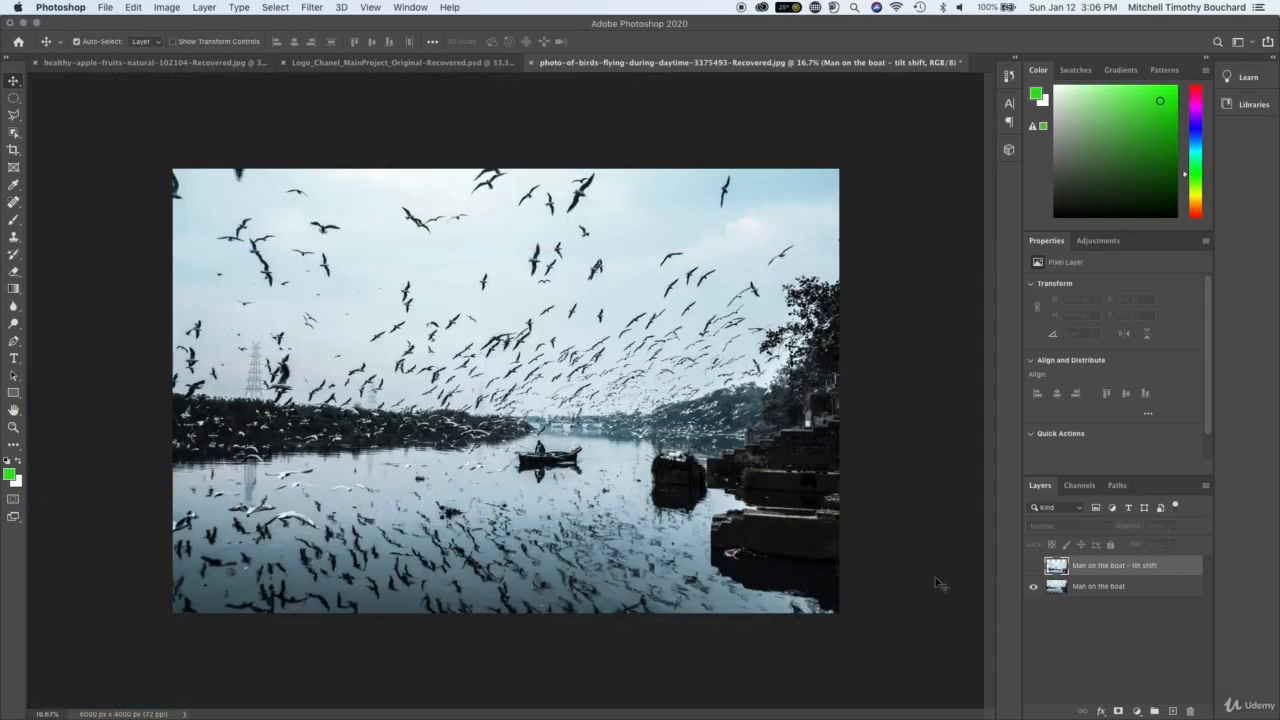
{"action": "left_click", "coordinate": [1034, 569]}
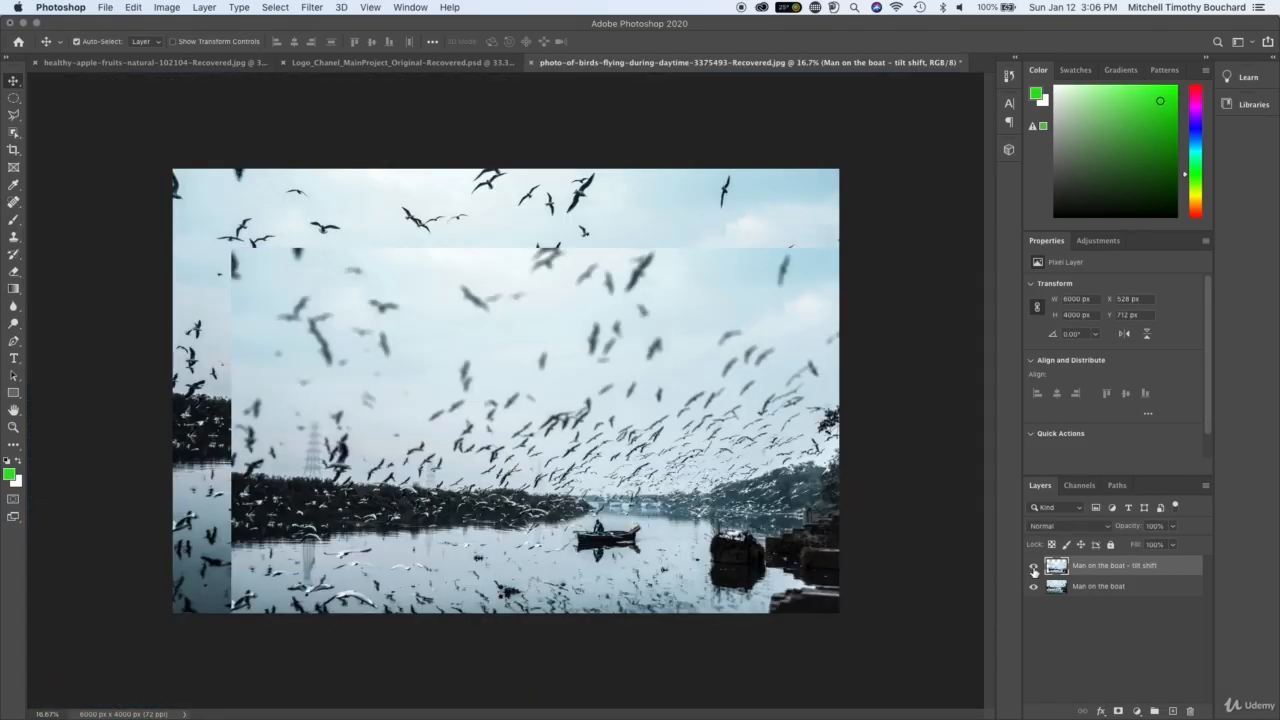
{"action": "left_click_drag", "start_coordinate": [690, 431], "coordinate": [630, 352]}
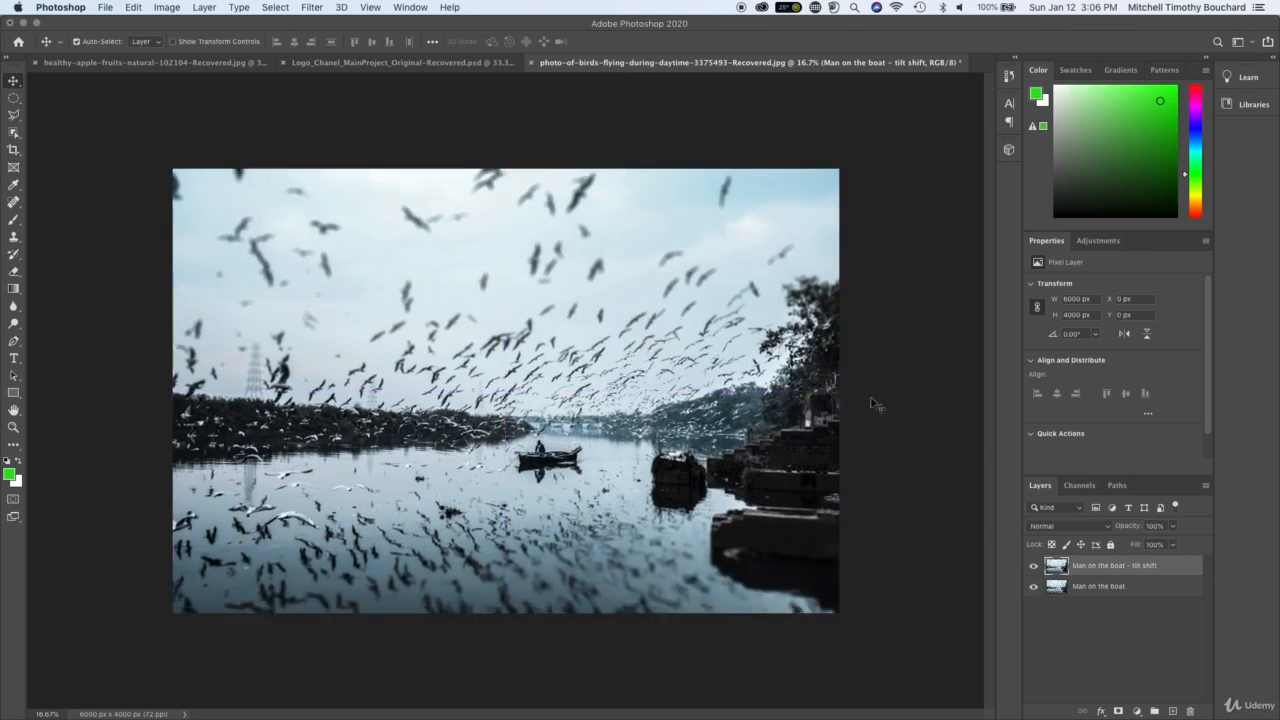
Toggle the visibility of the "Man on the boat - tilt shift" layer to compare the photo before and after the blur.
{"action": "left_click", "coordinate": [1034, 567]}
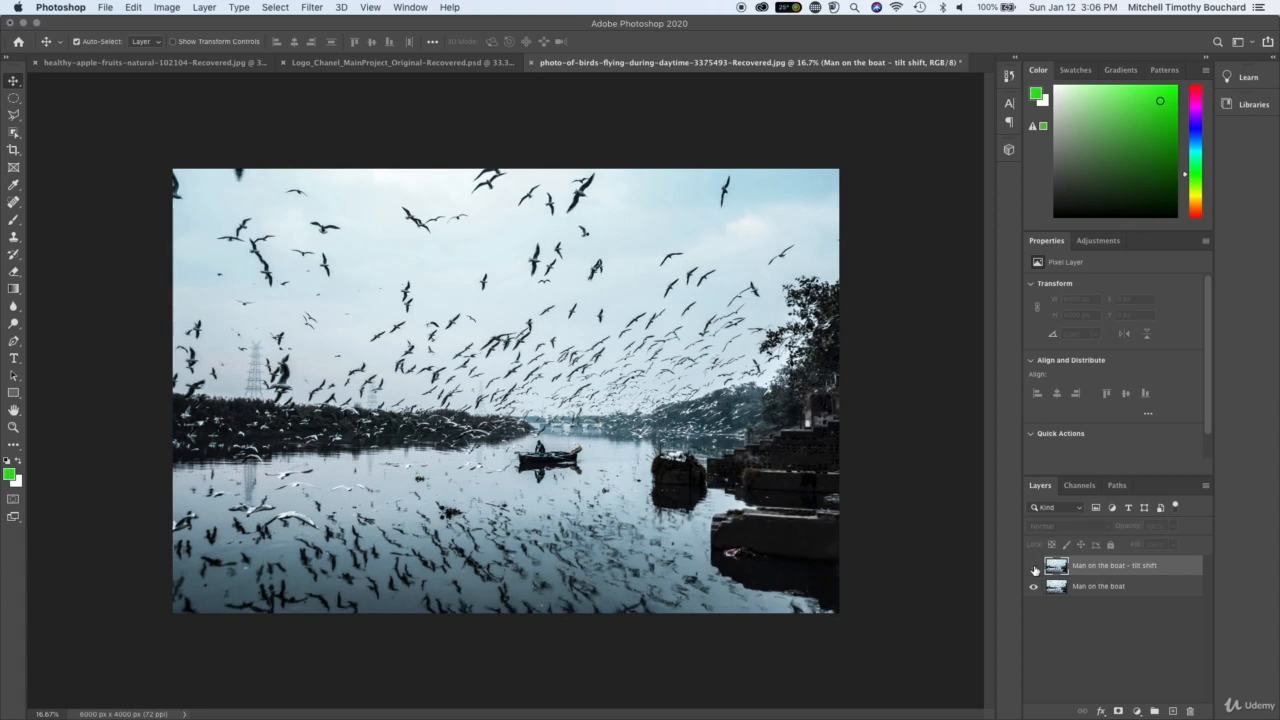
{"action": "left_click", "coordinate": [1034, 567]}
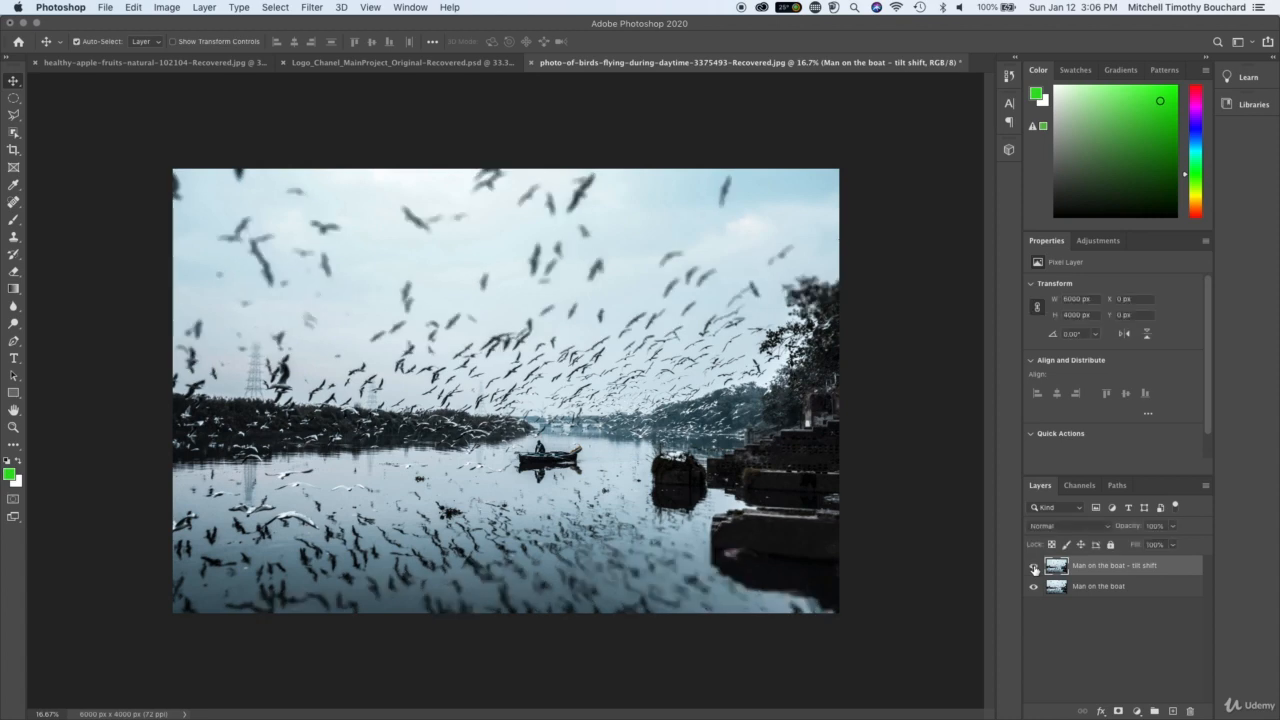
{"action": "left_click", "coordinate": [1034, 567]}
{"action": "left_click", "coordinate": [1034, 567]}
Start a second Tilt-Shift blur on the same layer, with a 120 px blur centred on the boat.
{"action": "left_click", "coordinate": [370, 7]}
{"action": "mouse_move", "coordinate": [326, 5]}
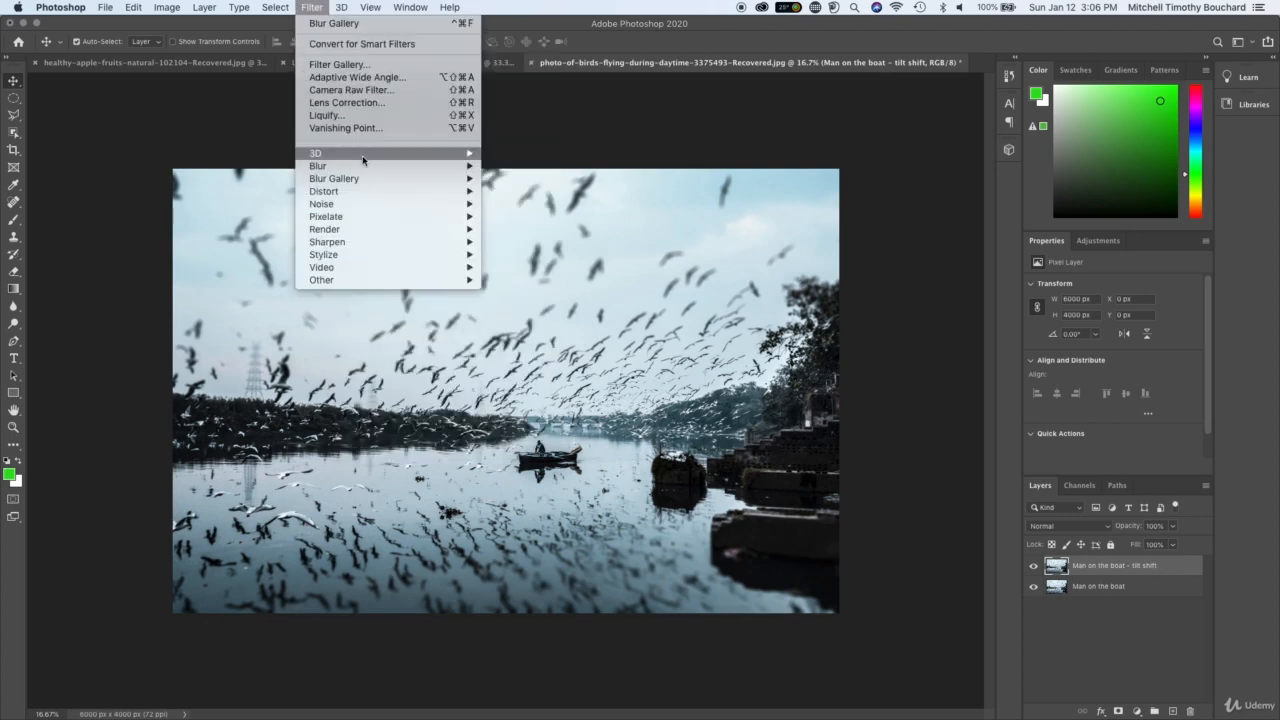
{"action": "mouse_move", "coordinate": [399, 180]}
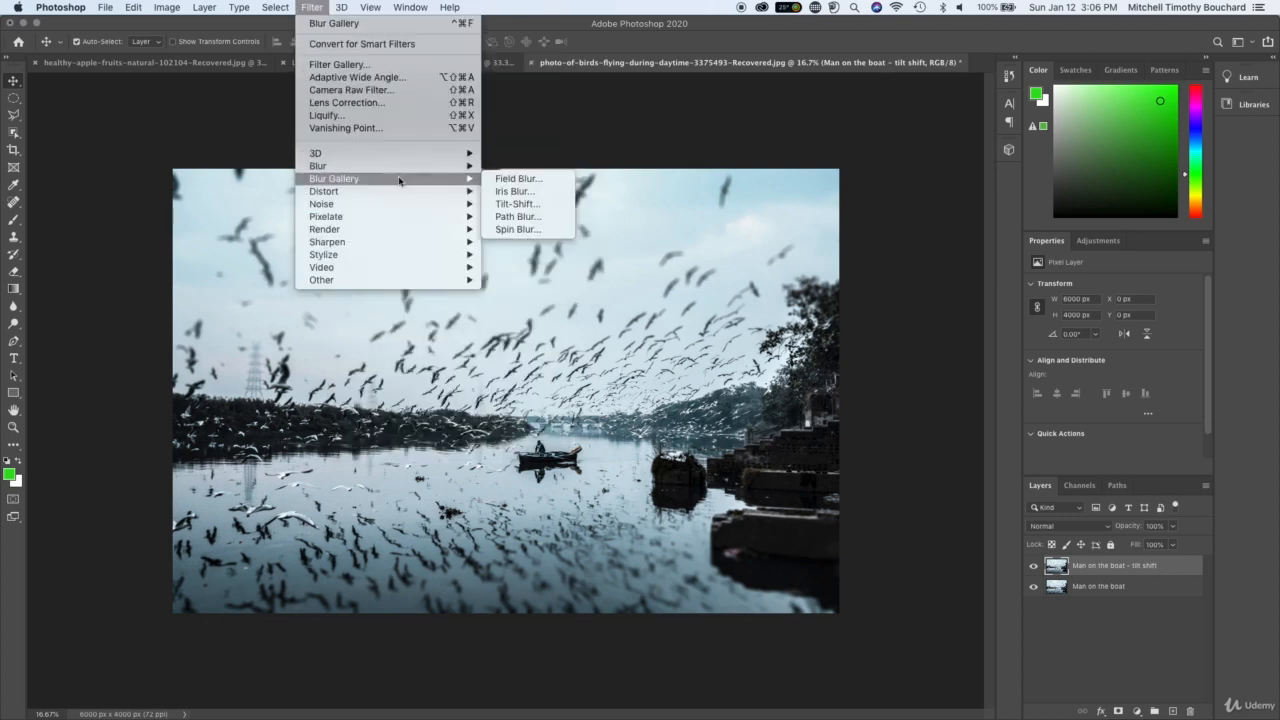
{"action": "left_click", "coordinate": [520, 204]}
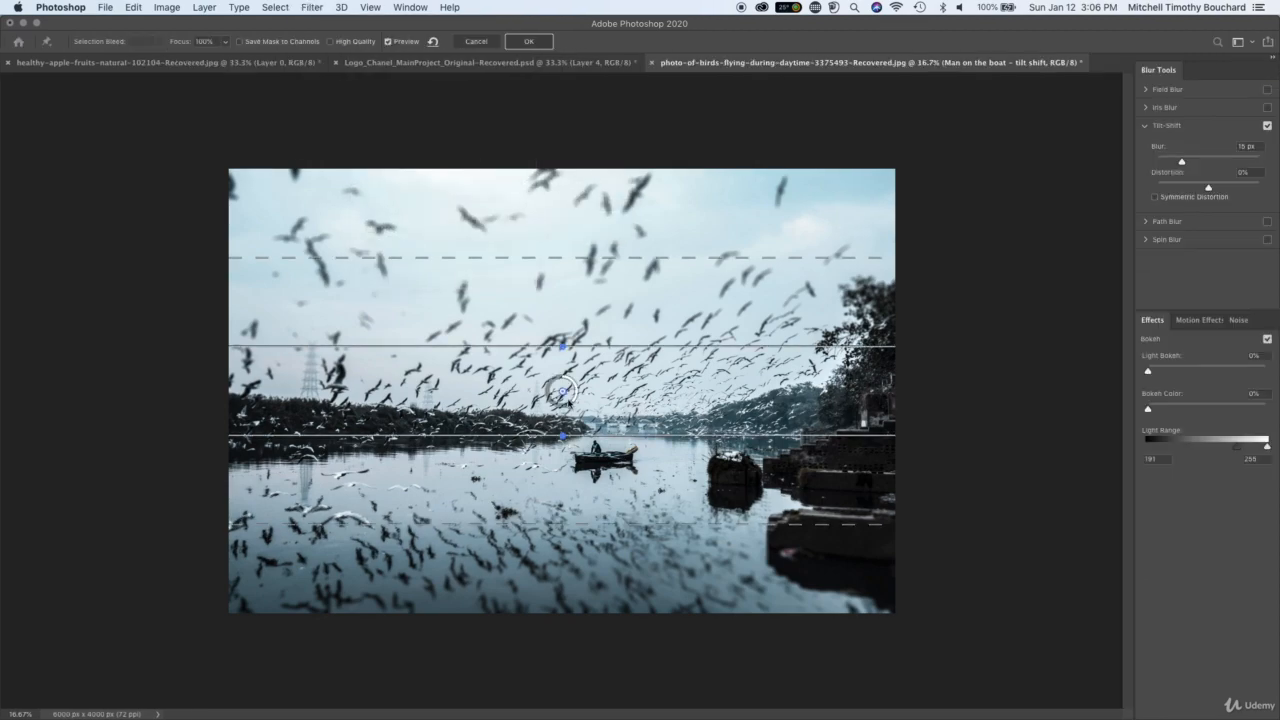
{"action": "left_click_drag", "start_coordinate": [576, 401], "coordinate": [604, 455]}
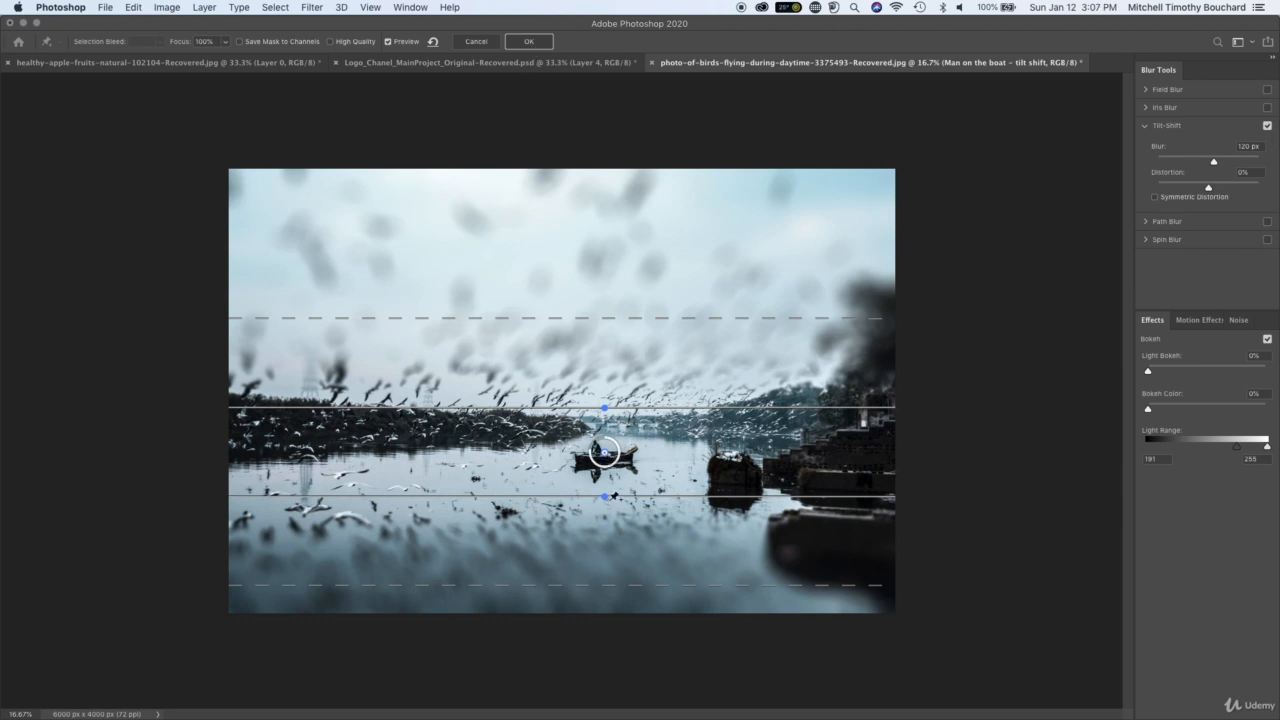
Tilt the focus band around the boat, pull both sharp-area edges closer to it, and apply the blur.
{"action": "left_click_drag", "start_coordinate": [604, 500], "coordinate": [603, 491]}
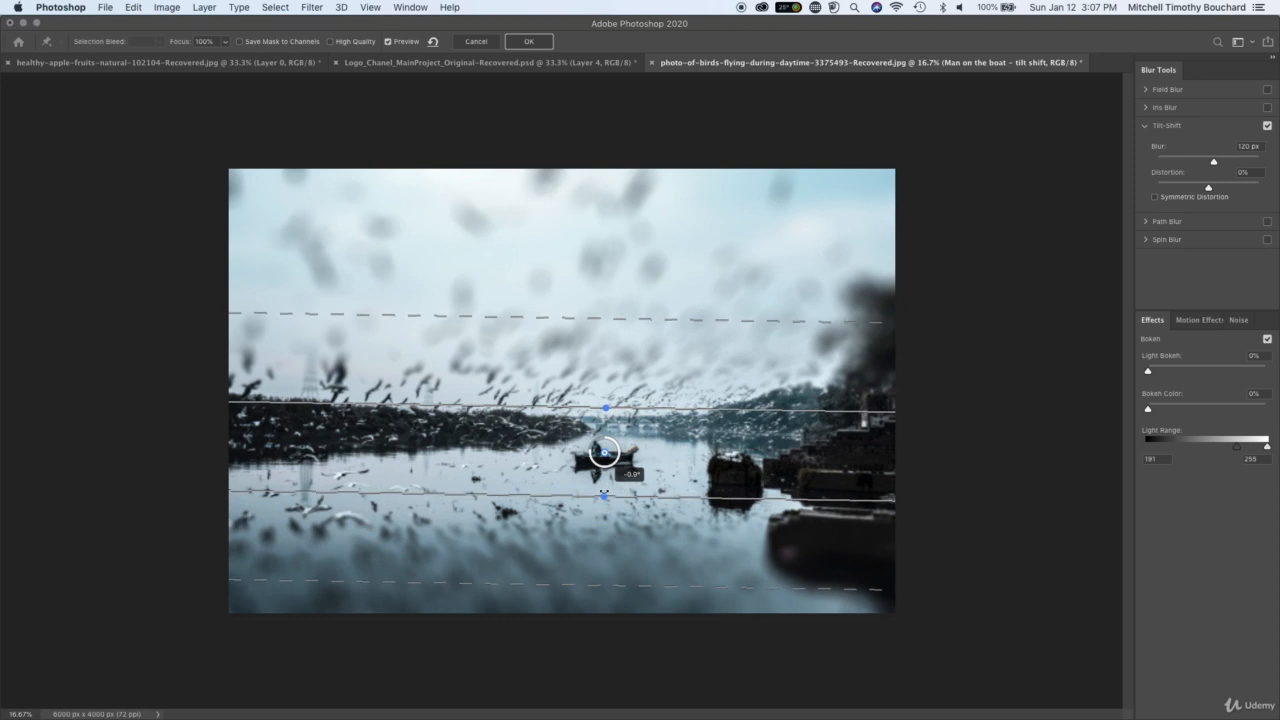
{"action": "key", "text": "super+plus"}
{"action": "key", "text": "super+plus"}
{"action": "mouse_move", "coordinate": [649, 425]}
{"action": "left_mouse_down"}
{"action": "mouse_move", "coordinate": [634, 426]}
{"action": "mouse_move", "coordinate": [646, 425]}
{"action": "left_mouse_up"}
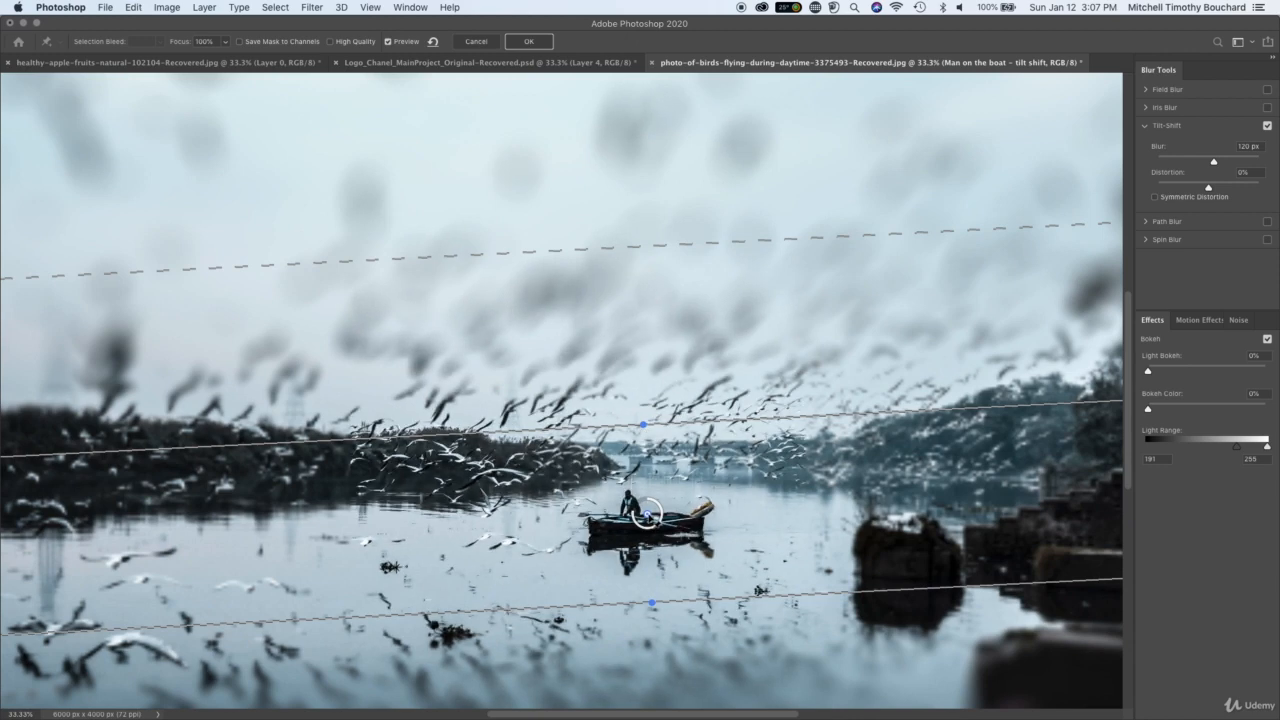
{"action": "left_click_drag", "start_coordinate": [648, 511], "coordinate": [648, 516]}
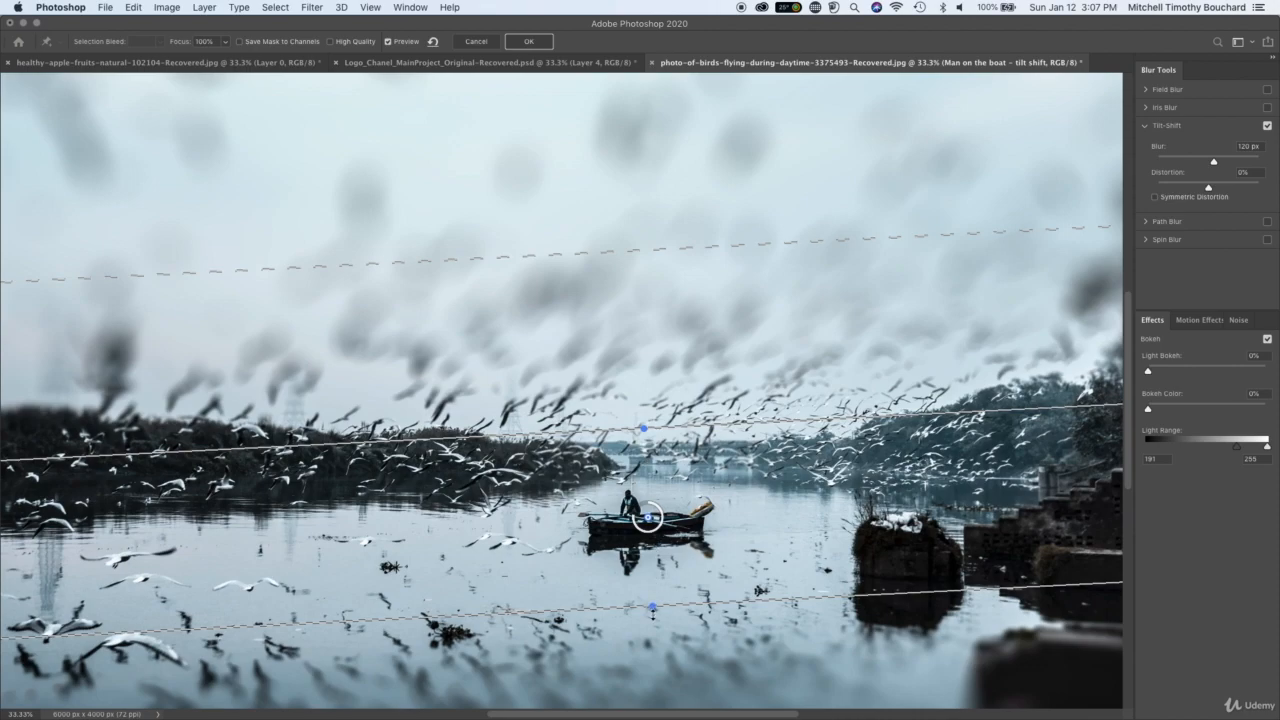
{"action": "left_click_drag", "start_coordinate": [653, 612], "coordinate": [651, 585]}
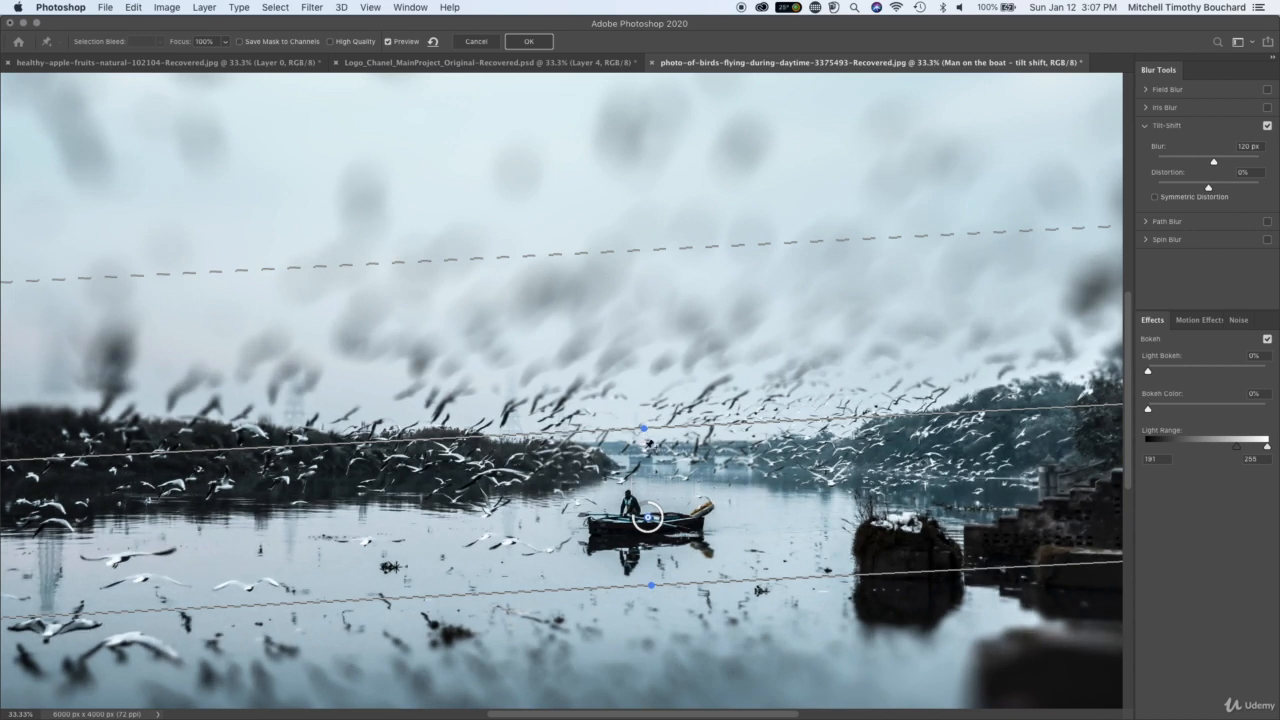
{"action": "left_click_drag", "start_coordinate": [640, 434], "coordinate": [642, 462]}
{"action": "left_click", "coordinate": [531, 43]}
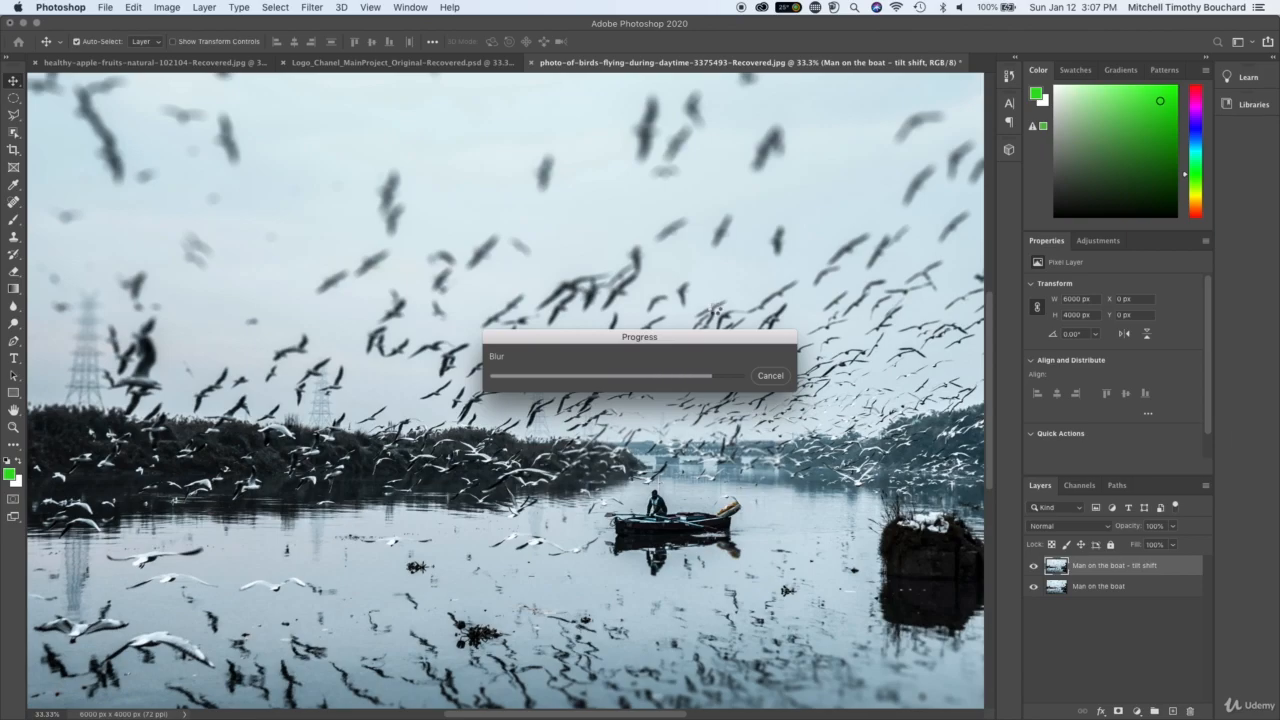
Deselect the layers and compare the whole photo with and without the stronger tilt-shift blur.
{"action": "key", "text": "super+minus"}
{"action": "key", "text": "super+minus"}
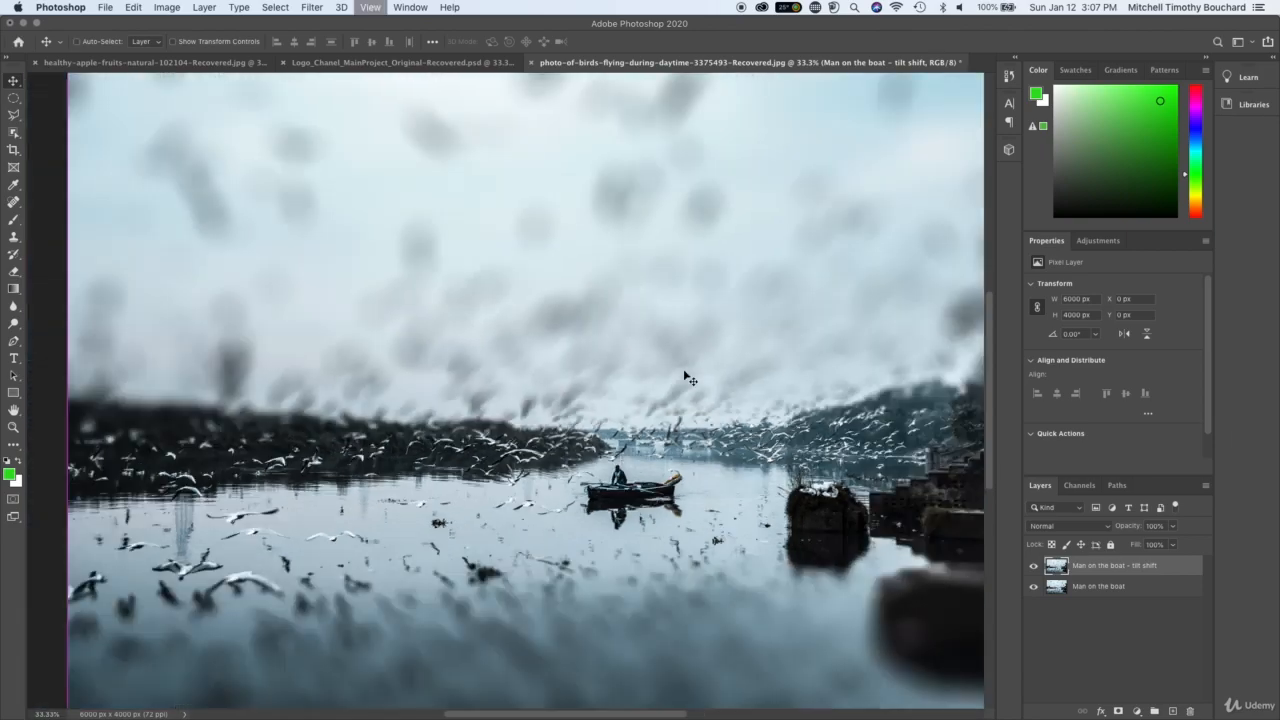
{"action": "left_click", "coordinate": [1076, 628]}
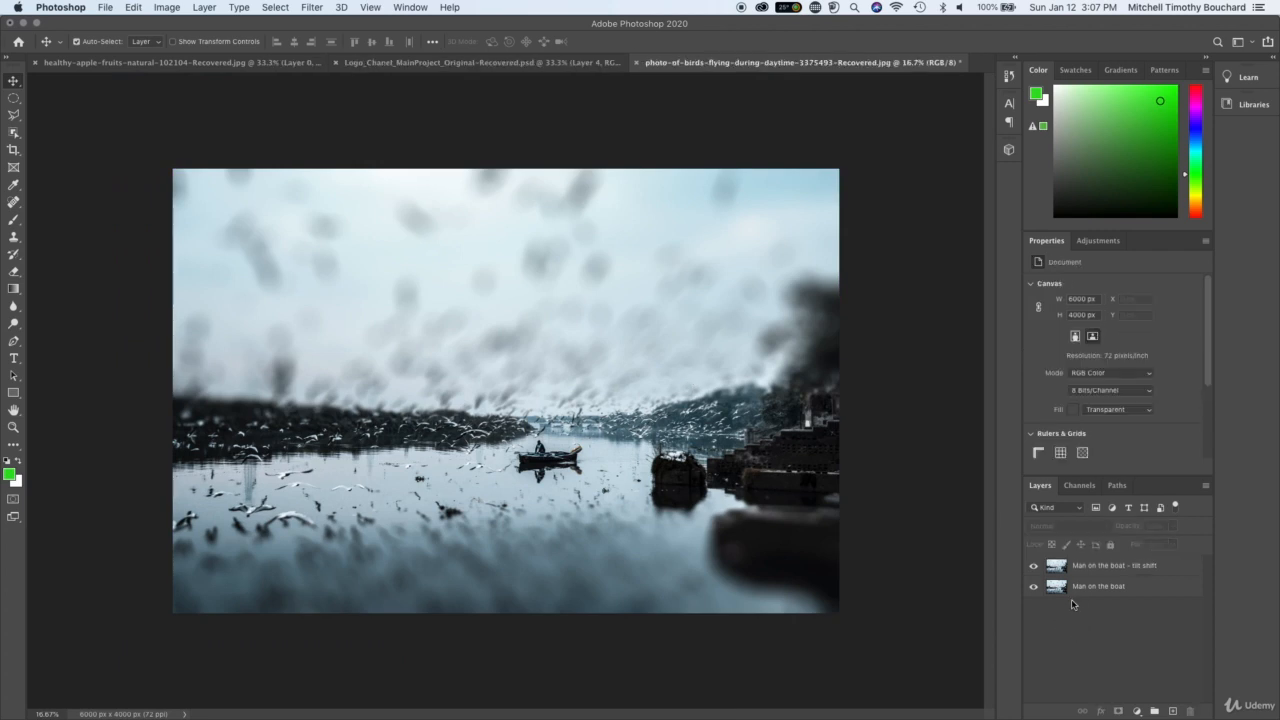
{"action": "left_click", "coordinate": [1033, 566]}
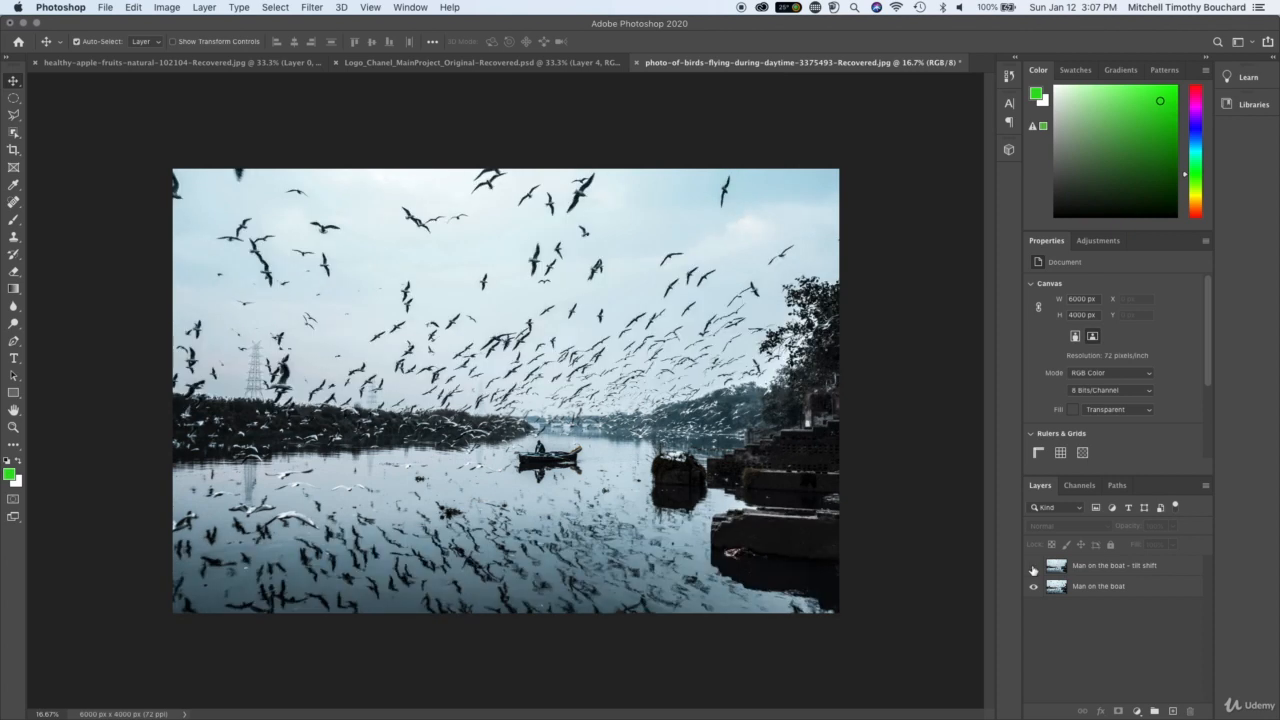
{"action": "left_click", "coordinate": [1033, 566]}
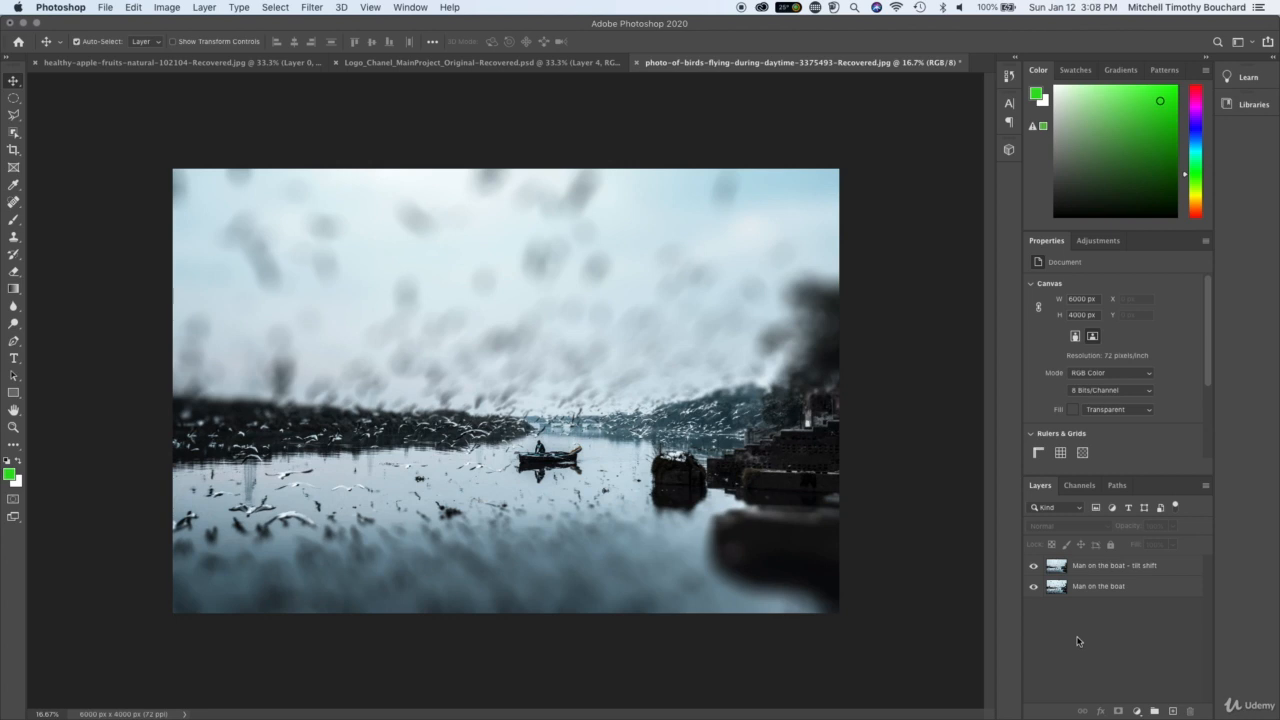
Delete the "Man on the boat - tilt shift" layer and duplicate "Man on the boat" as "Man on the boat copy iris".
{"action": "left_click", "coordinate": [1175, 566]}
{"action": "key", "text": "Delete"}
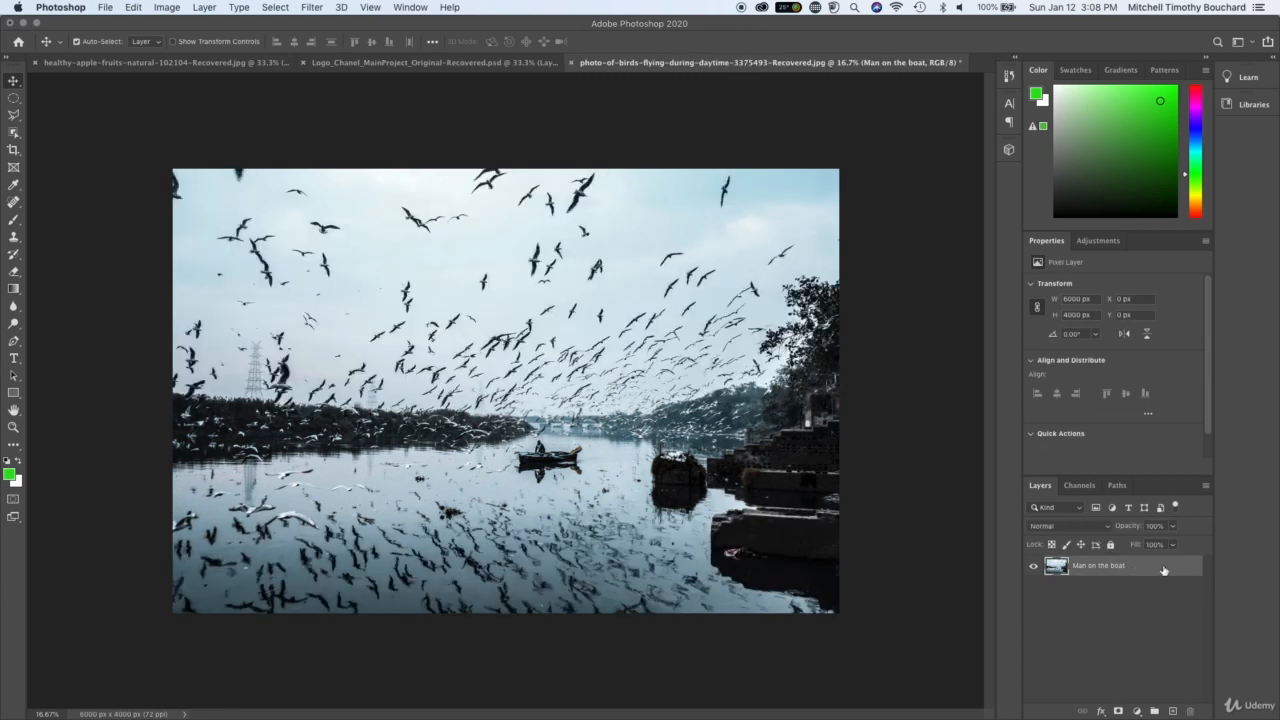
{"action": "right_click", "coordinate": [1163, 570]}
{"action": "left_click", "coordinate": [1033, 205]}
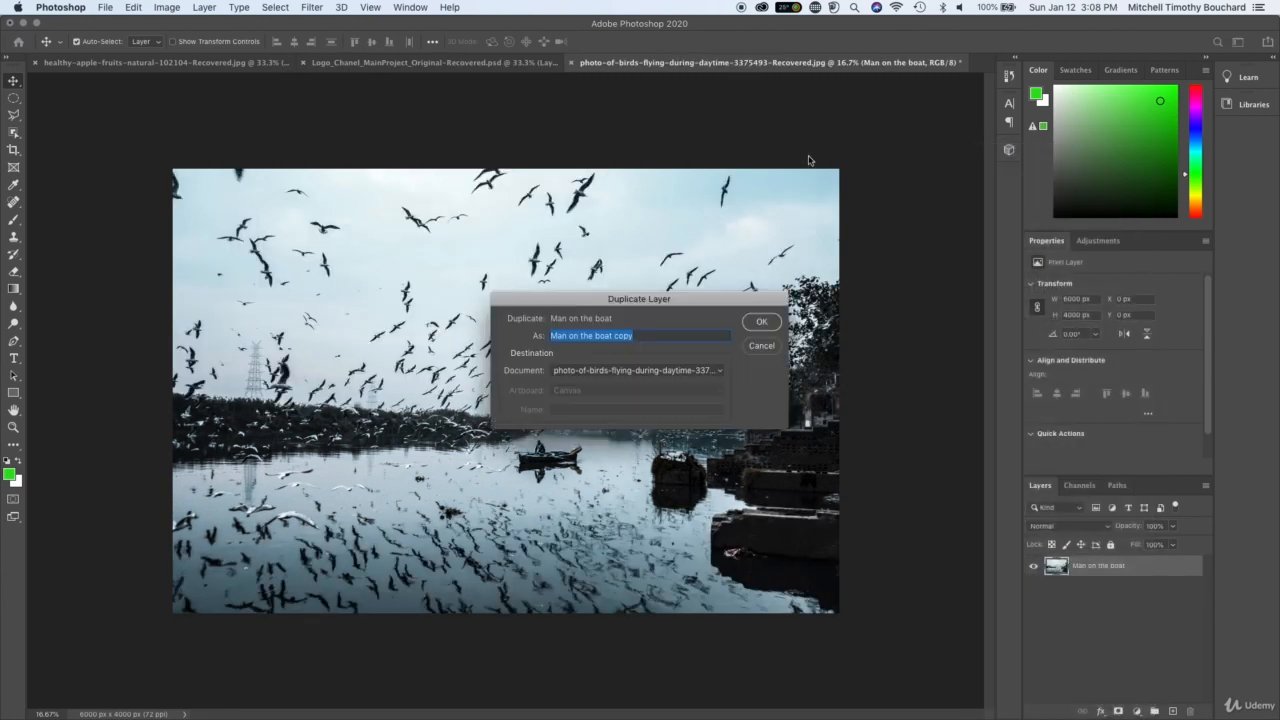
{"action": "left_click", "coordinate": [661, 335]}
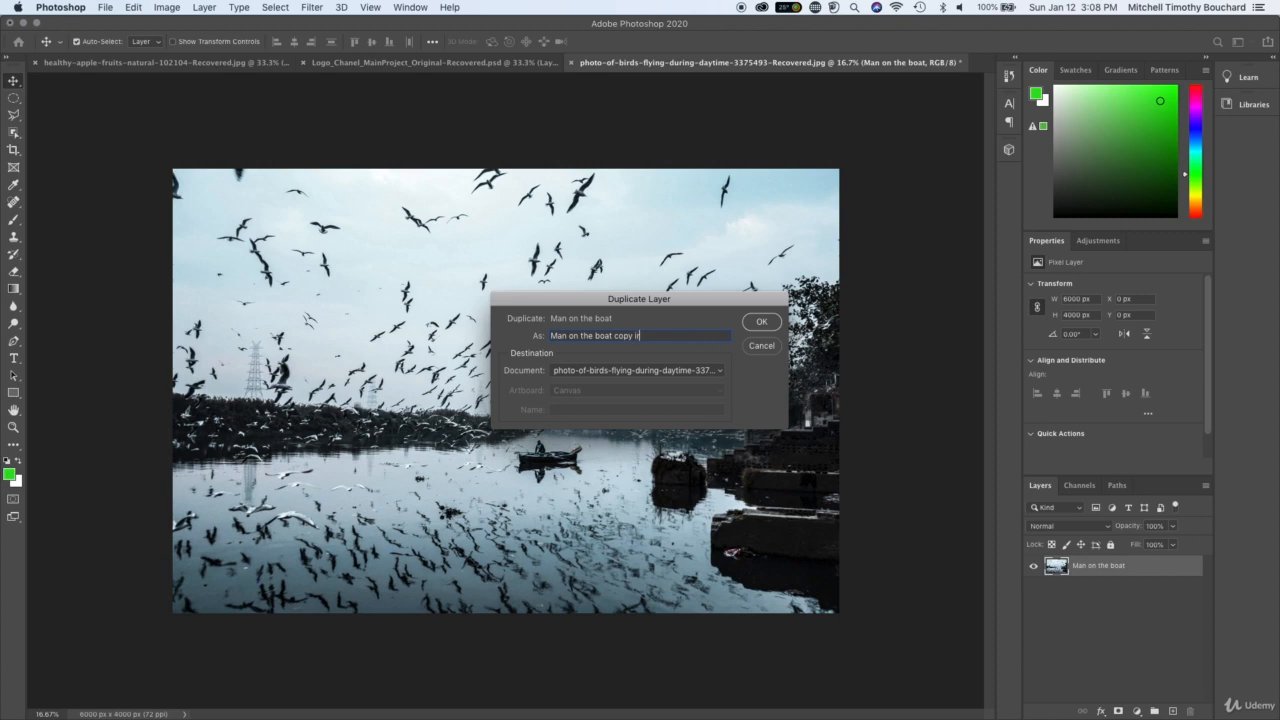
{"action": "type", "text": "iris"}
{"action": "key", "text": "Return"}
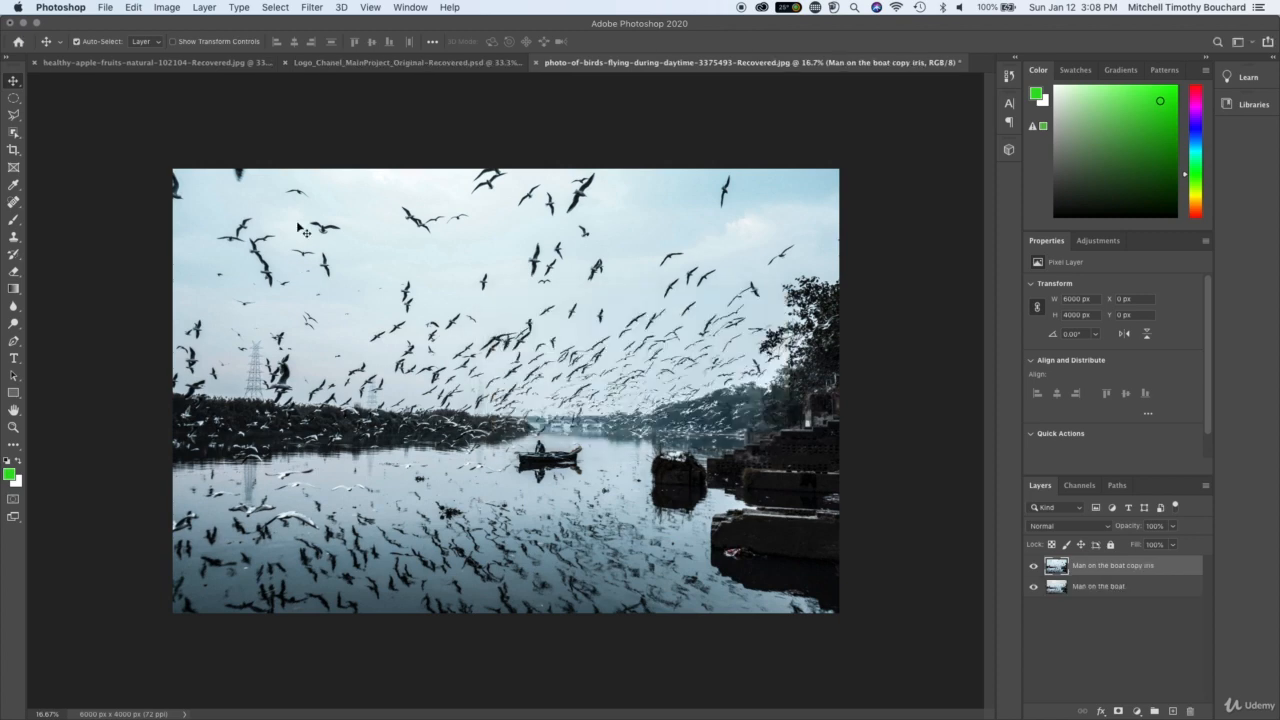
Apply a 44 px Iris Blur to the new copy, centred on the boat with the inner sharp area pulled in tightly around it.
{"action": "left_click", "coordinate": [312, 7]}
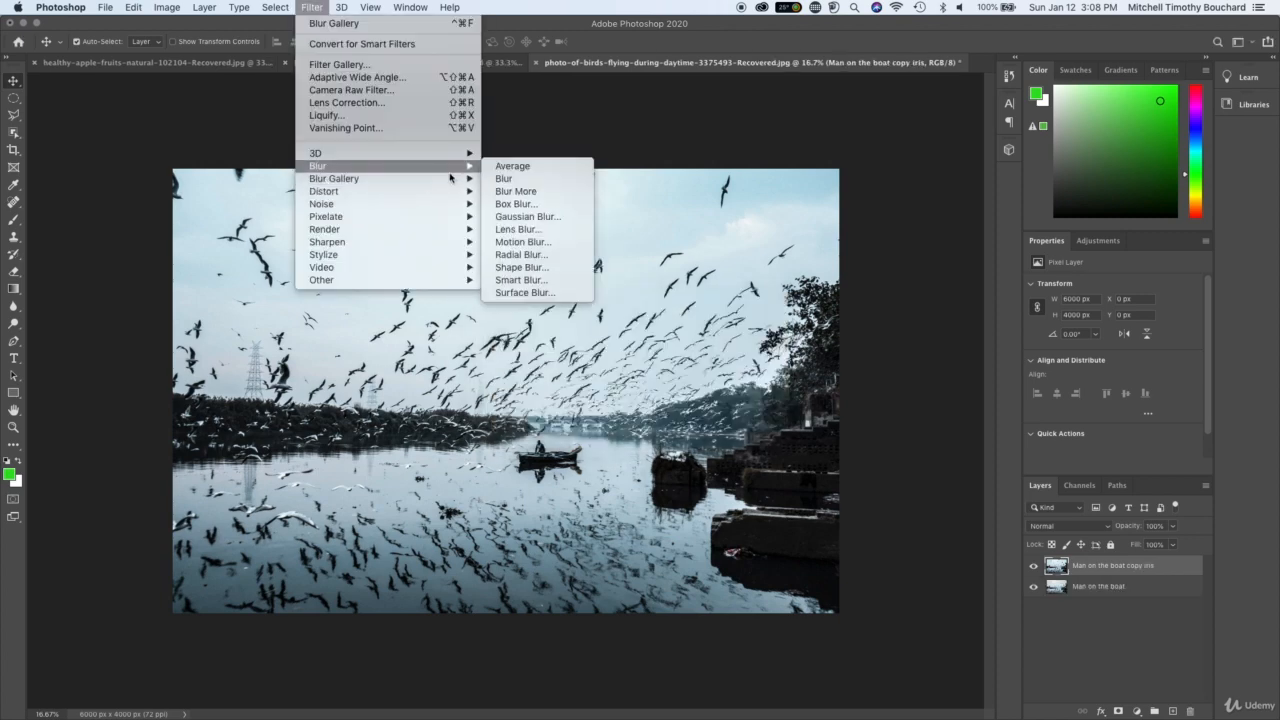
{"action": "mouse_move", "coordinate": [465, 178]}
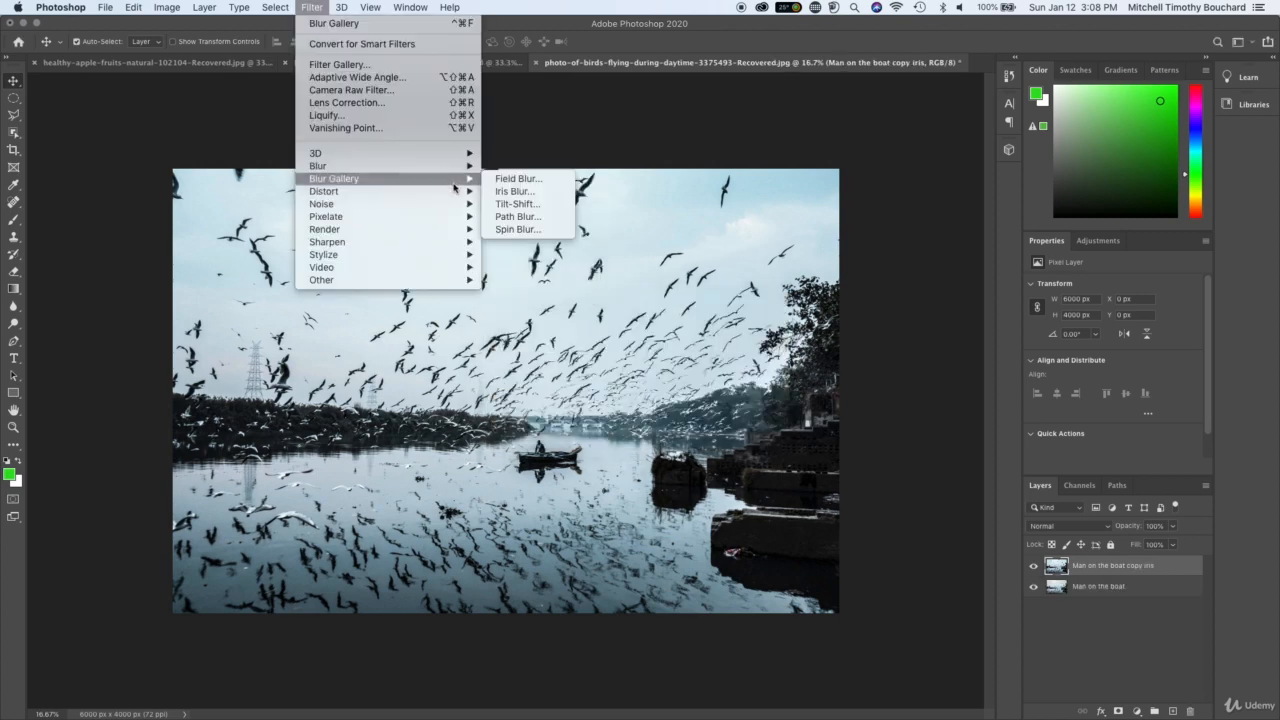
{"action": "left_click", "coordinate": [538, 190]}
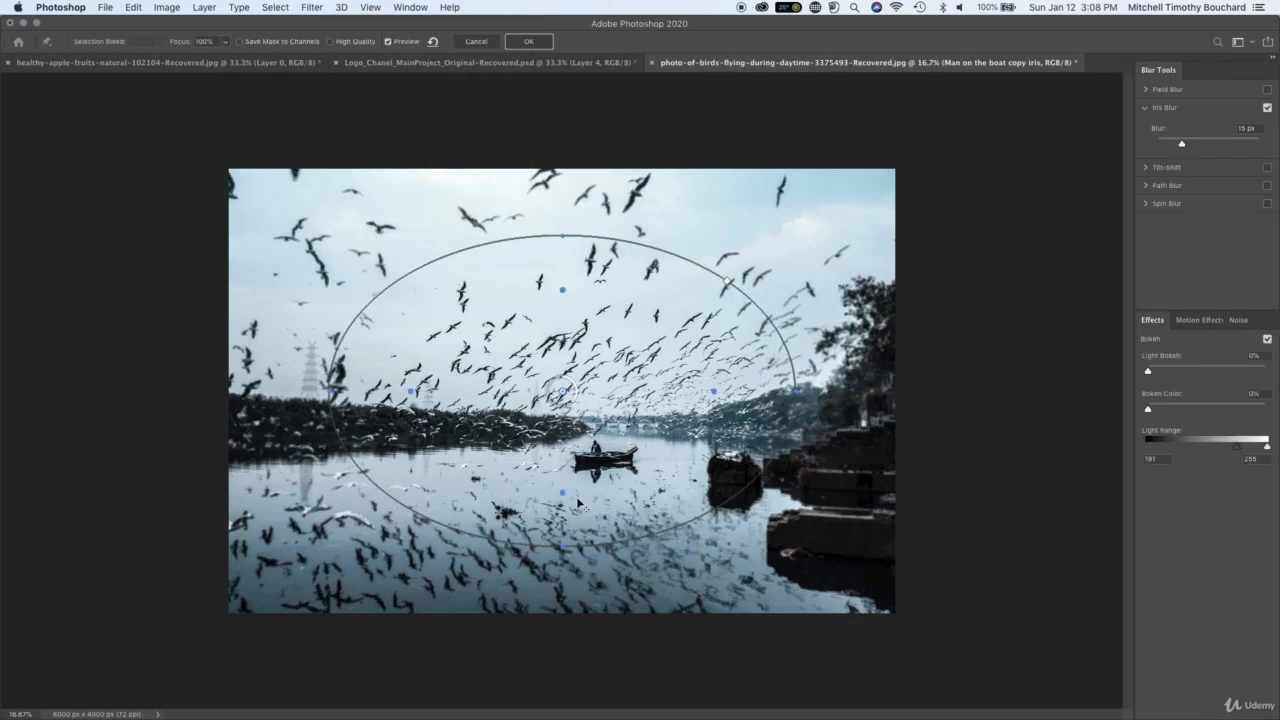
{"action": "left_click_drag", "start_coordinate": [563, 393], "coordinate": [600, 455]}
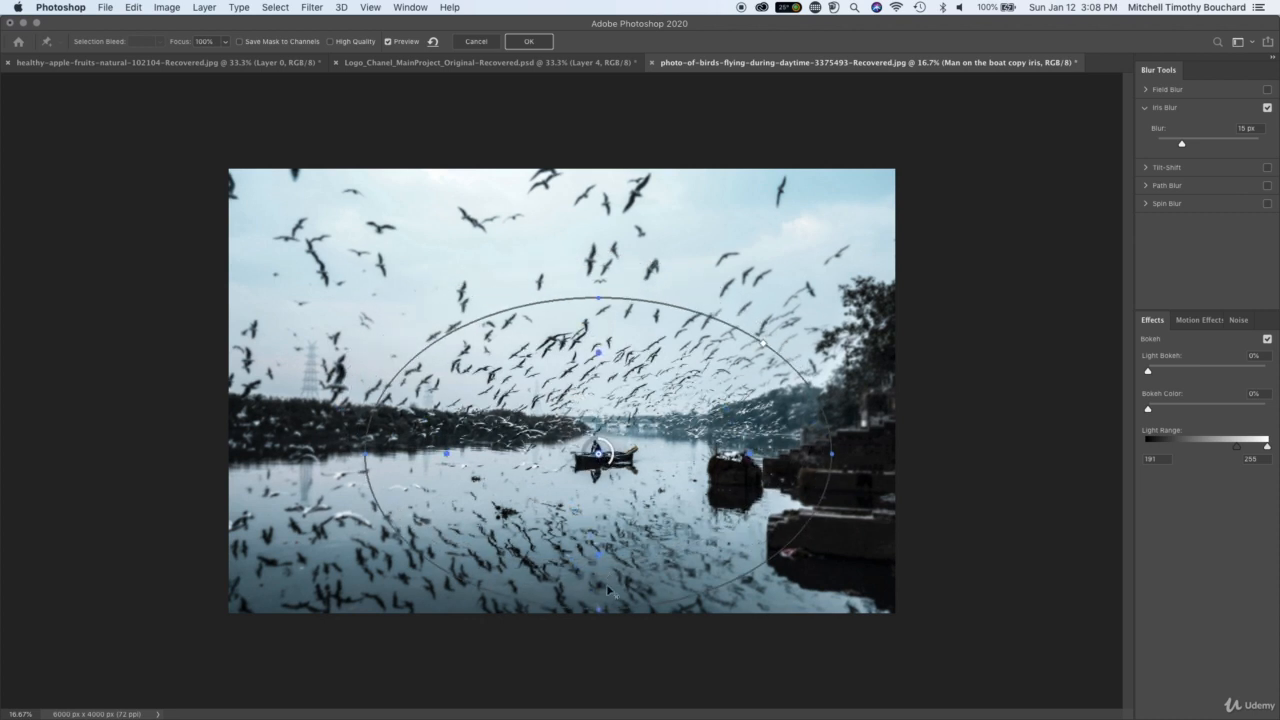
{"action": "left_click_drag", "start_coordinate": [597, 552], "coordinate": [582, 462]}
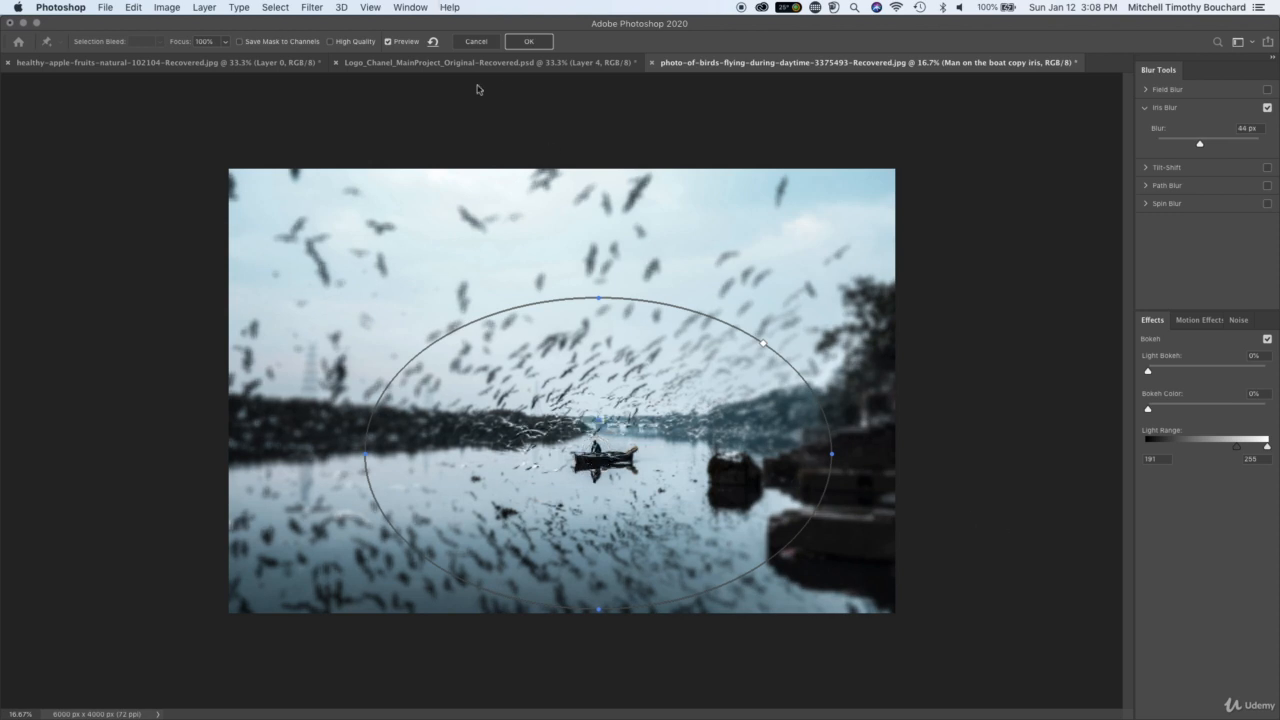
{"action": "left_click", "coordinate": [520, 45]}
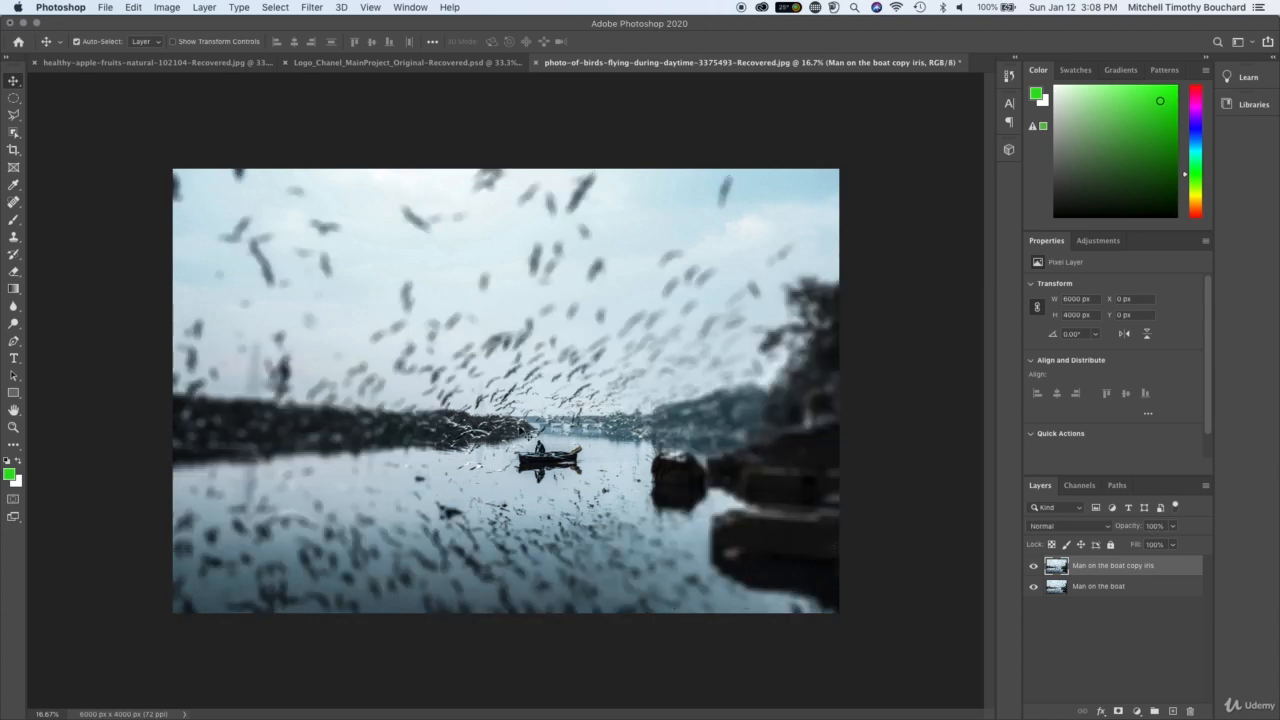
Compare the photo with and without the iris blur up close around the boat, then return to the whole image and deselect the layers.
{"action": "key", "text": "super+plus"}
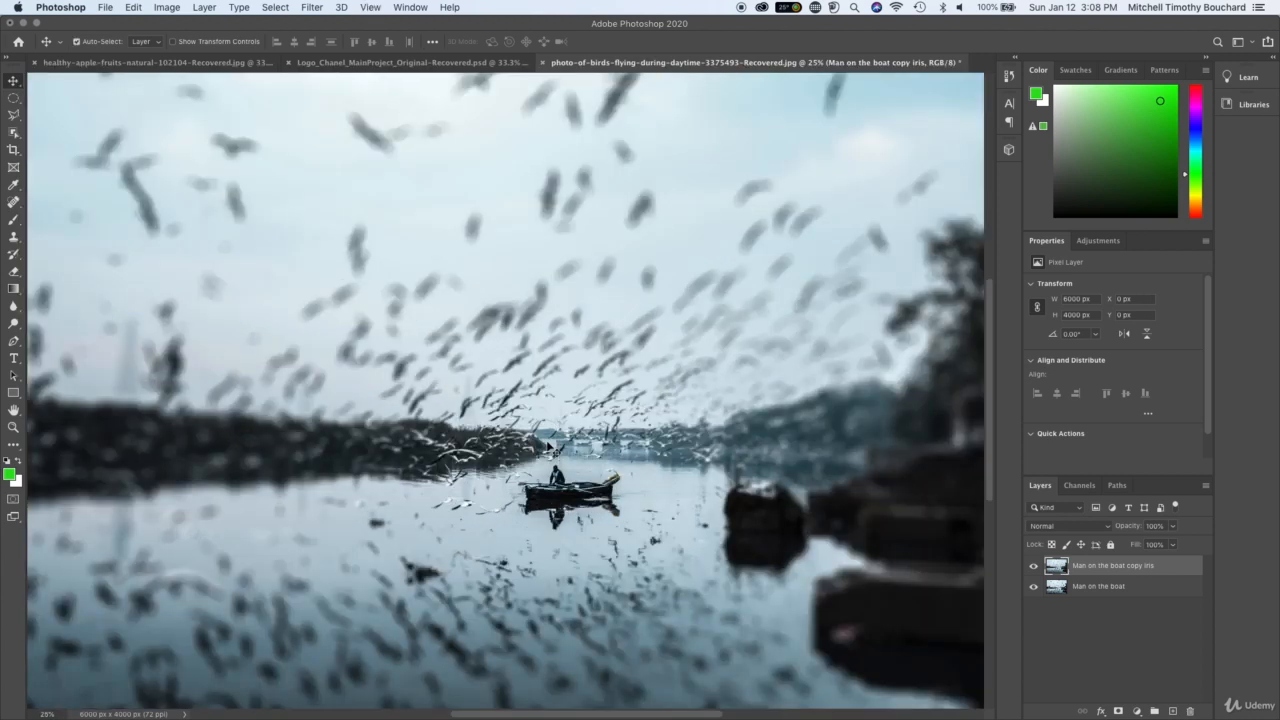
{"action": "scroll", "coordinate": [549, 447], "scroll_direction": "left", "scroll_amount": 1}
{"action": "scroll", "coordinate": [549, 447], "scroll_direction": "down", "scroll_amount": 3}
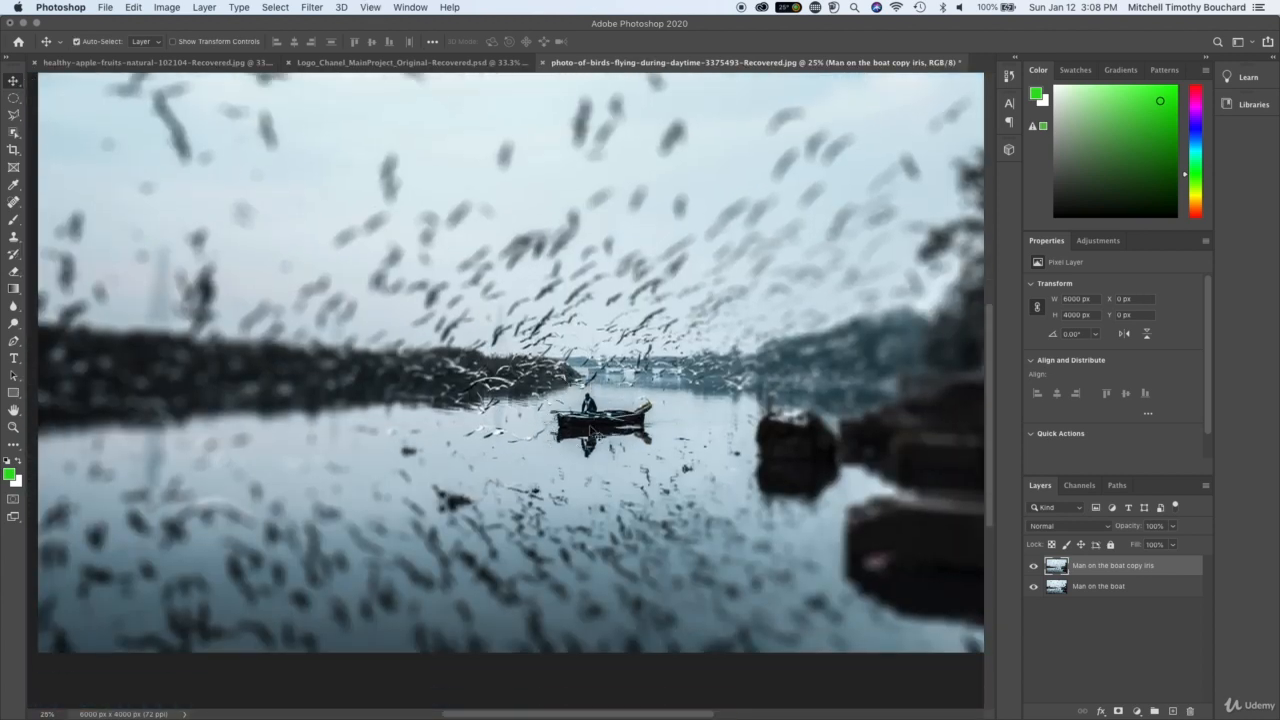
{"action": "left_click", "coordinate": [1034, 567]}
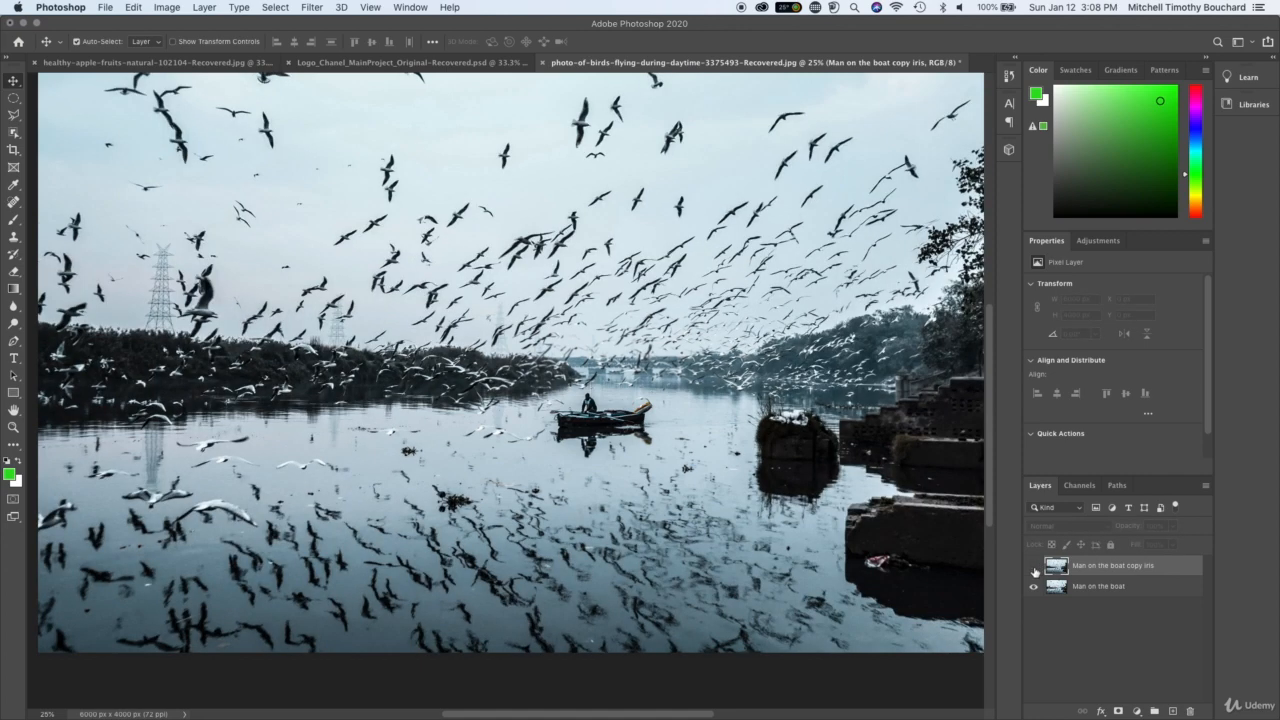
{"action": "left_click", "coordinate": [1034, 567]}
{"action": "key", "text": "super+minus"}
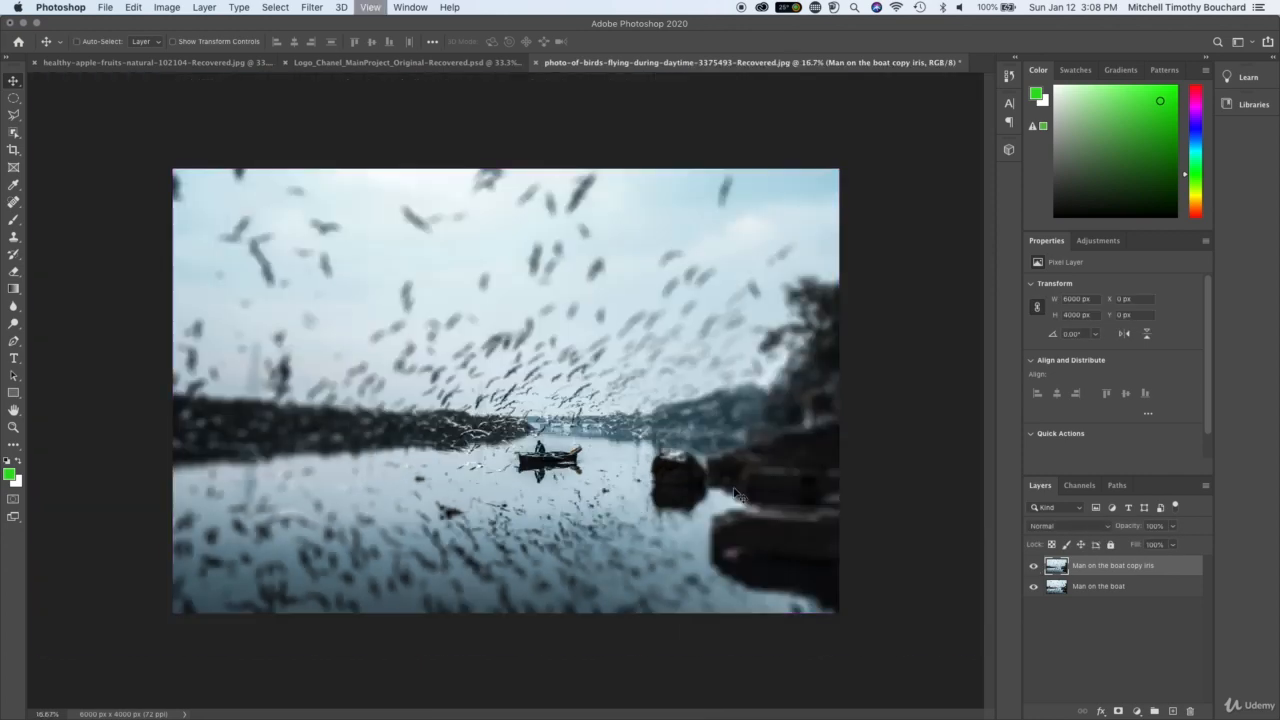
{"action": "left_click", "coordinate": [1072, 624]}
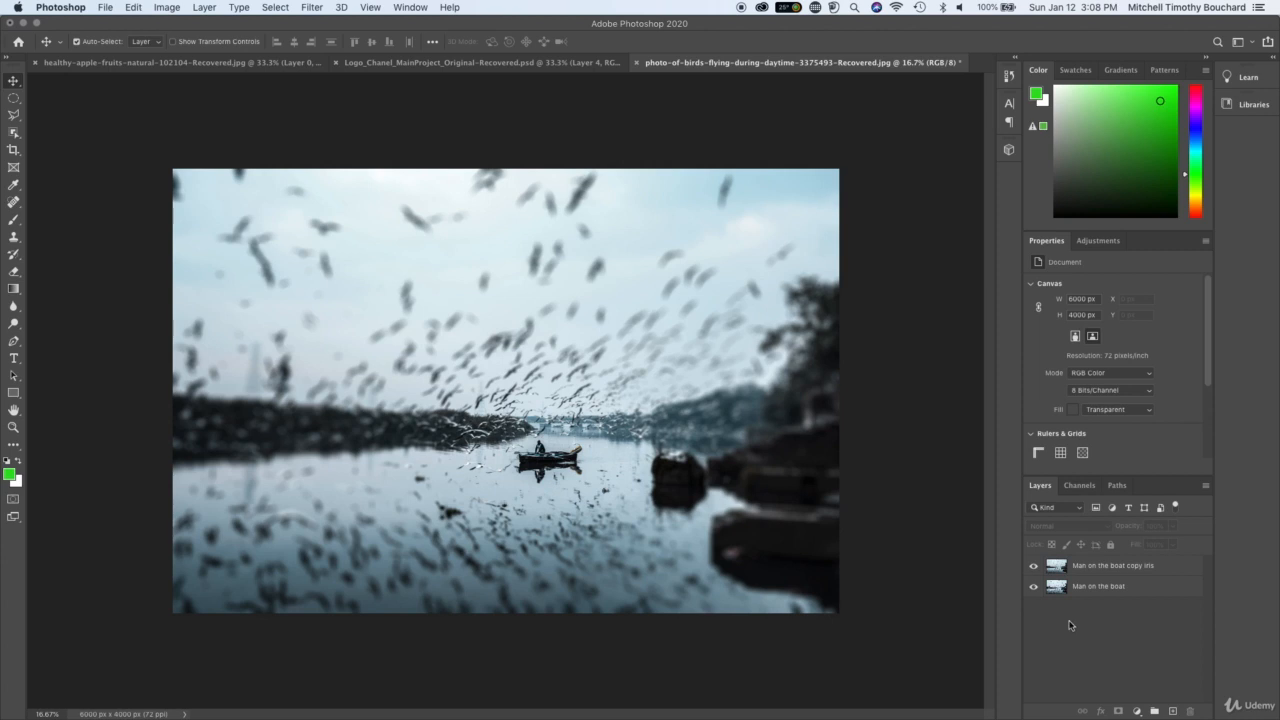